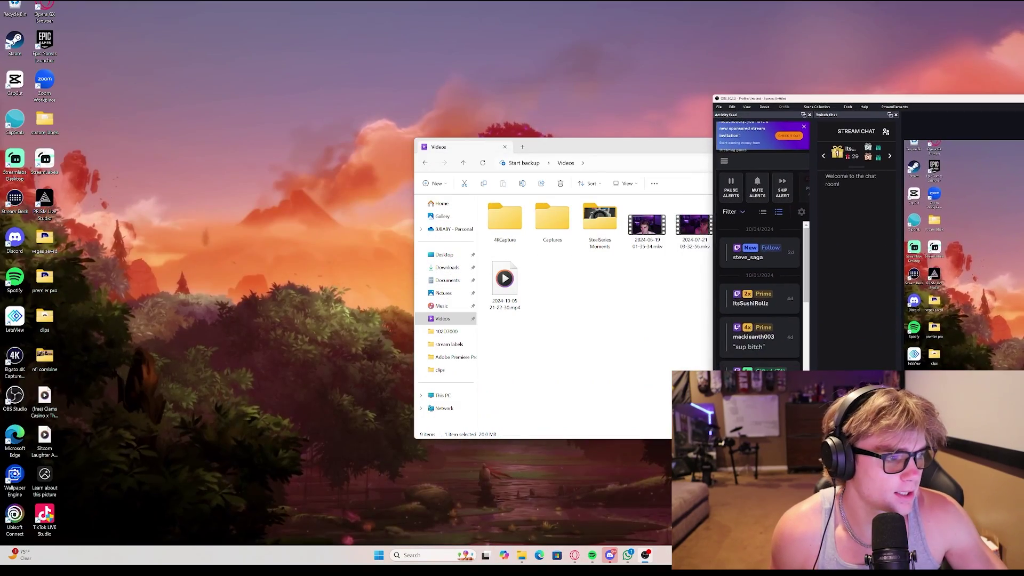
Search 'stream labs' in Opera and go to the Streamlabs creator dashboard.
{"action": "mouse_move", "coordinate": [574, 554]}
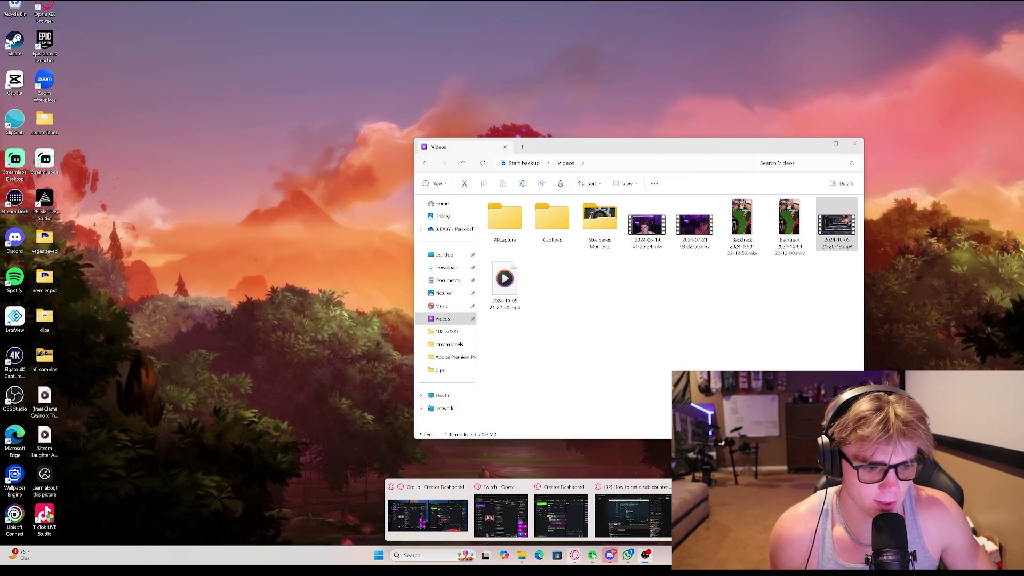
{"action": "left_click", "coordinate": [561, 515]}
{"action": "key", "text": "ctrl+l"}
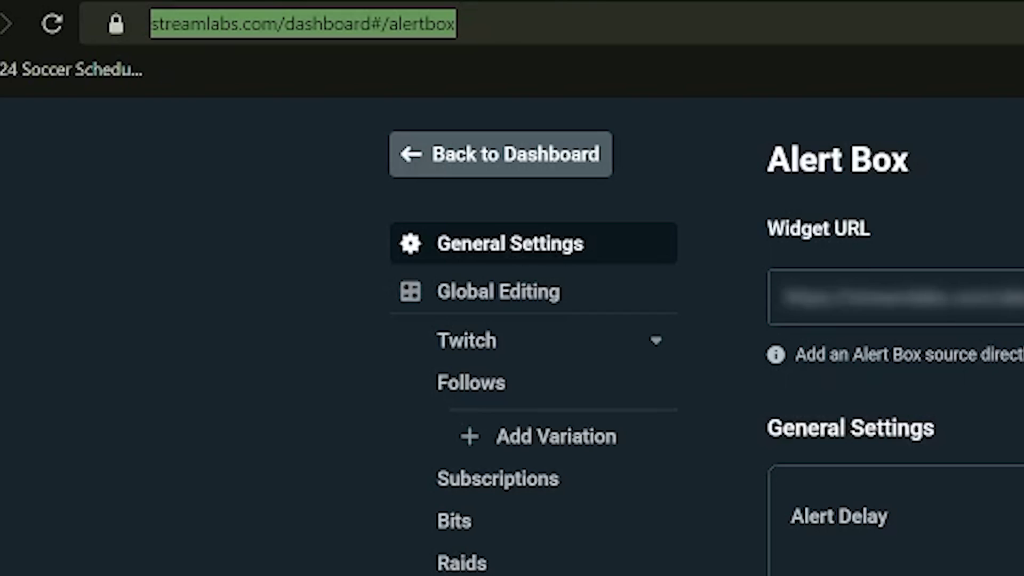
{"action": "type", "text": "stream"}
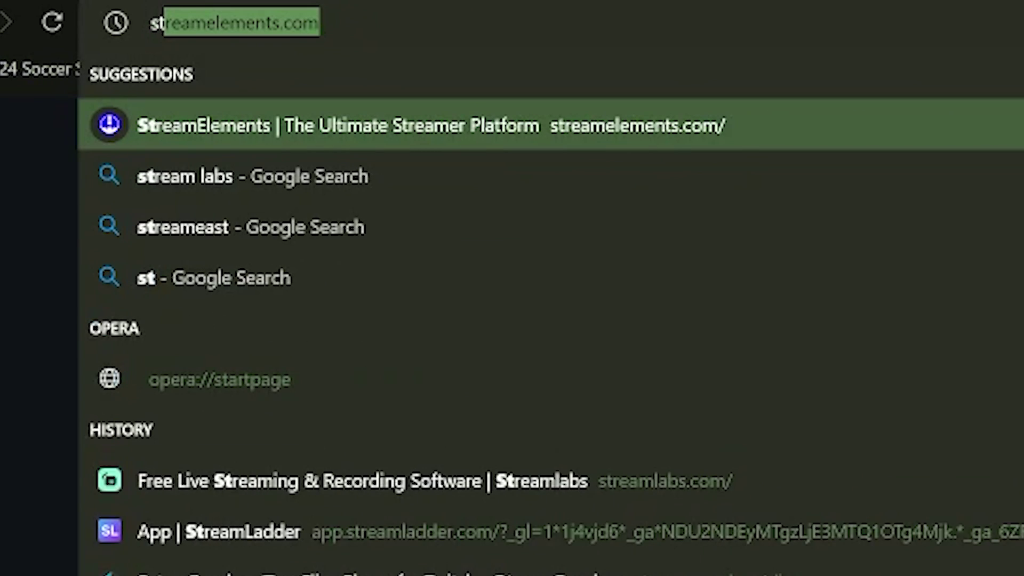
{"action": "type", "text": " labs"}
{"action": "key", "text": "Return"}
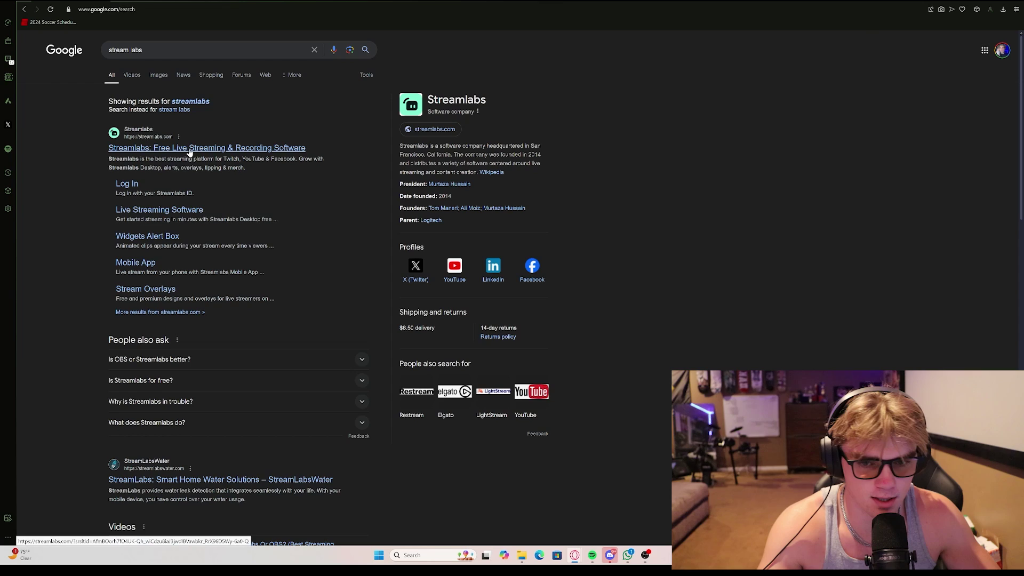
{"action": "left_click", "coordinate": [190, 151]}
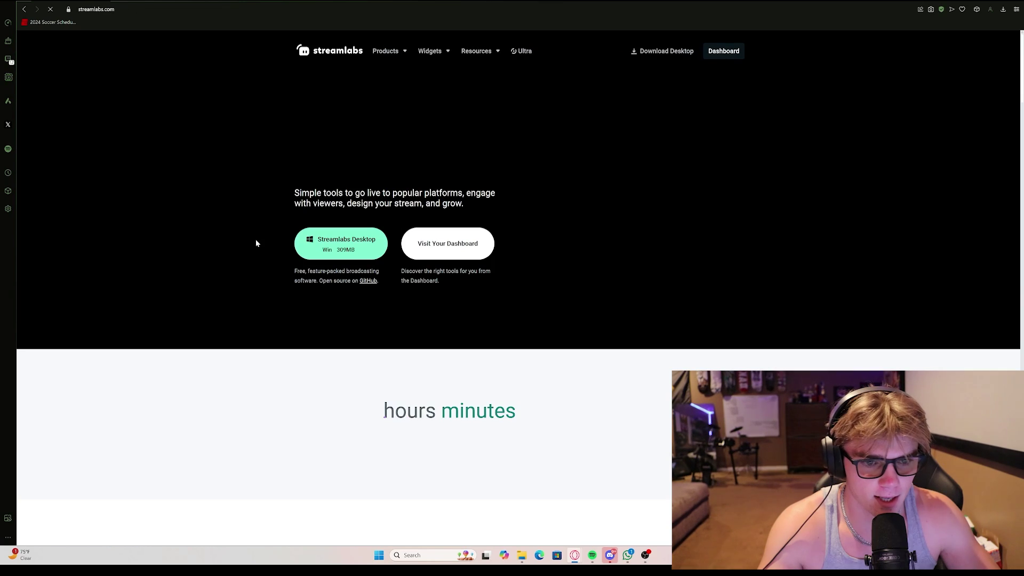
{"action": "left_click", "coordinate": [457, 243]}
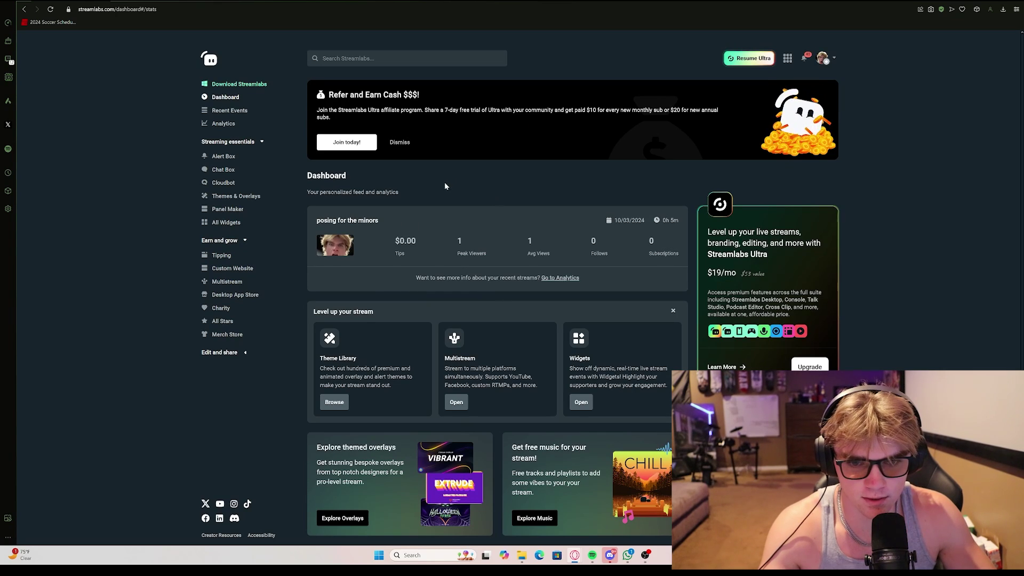
Find Stream Labels in the dashboard and save its Windows installer streamlabels-setup.exe to the Desktop.
{"action": "left_click", "coordinate": [387, 58]}
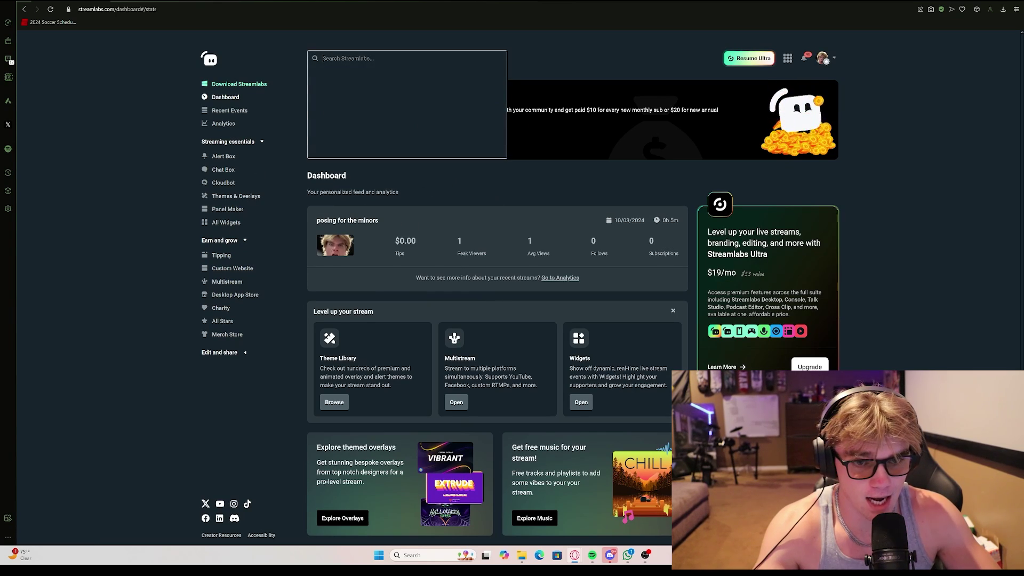
{"action": "type", "text": "stream la"}
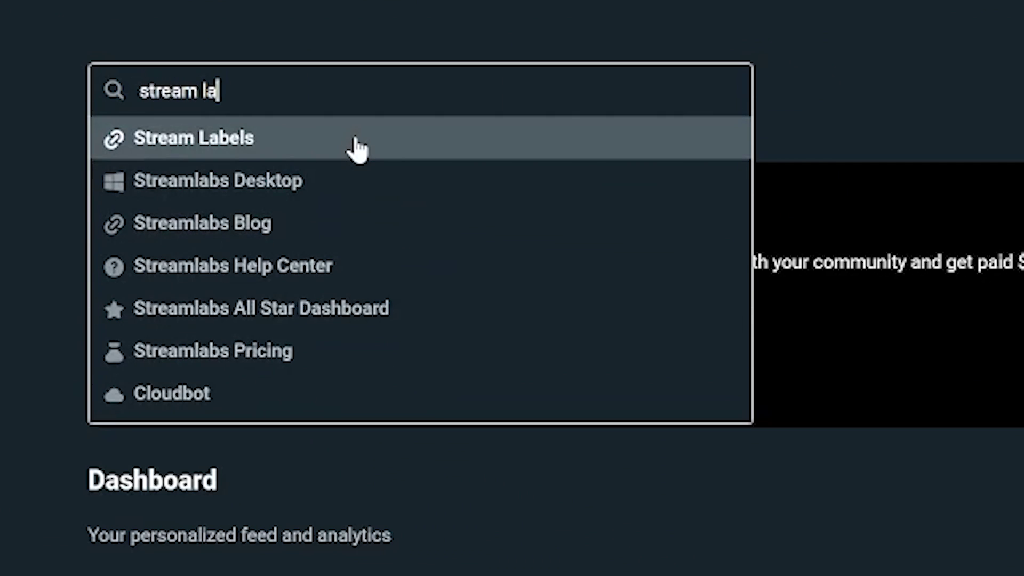
{"action": "type", "text": "bel"}
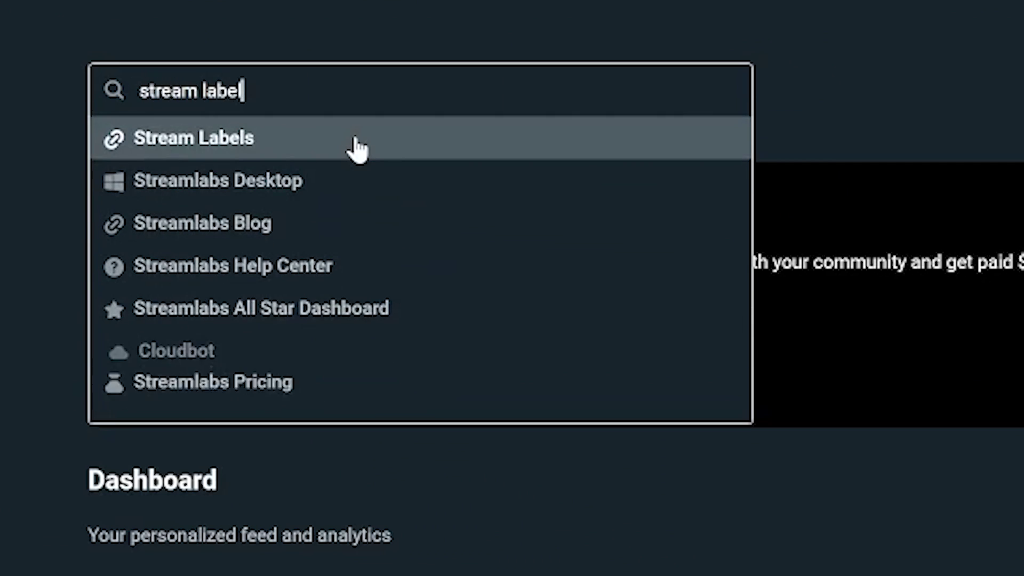
{"action": "type", "text": "s"}
{"action": "left_click", "coordinate": [357, 150]}
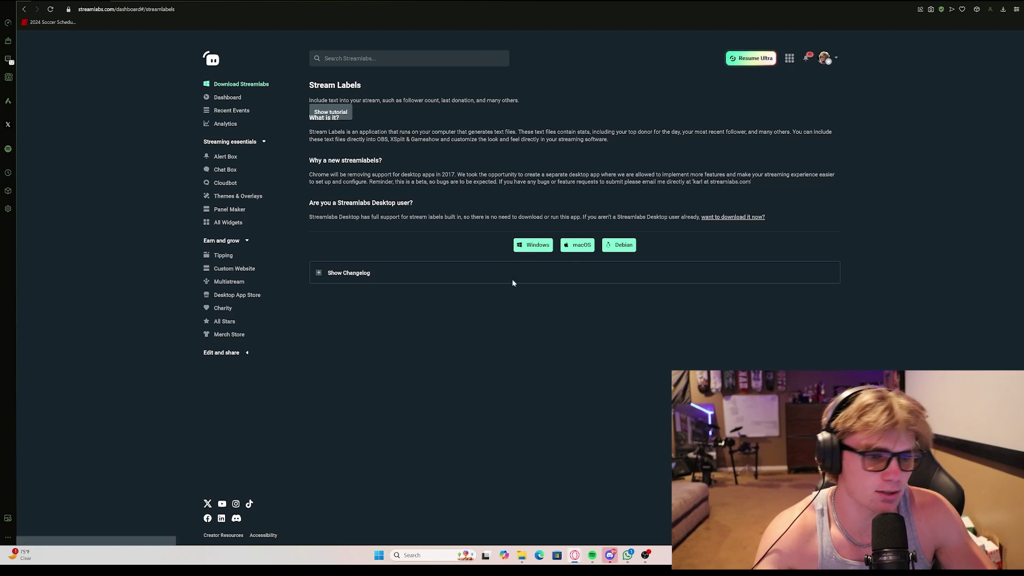
{"action": "left_click", "coordinate": [534, 247]}
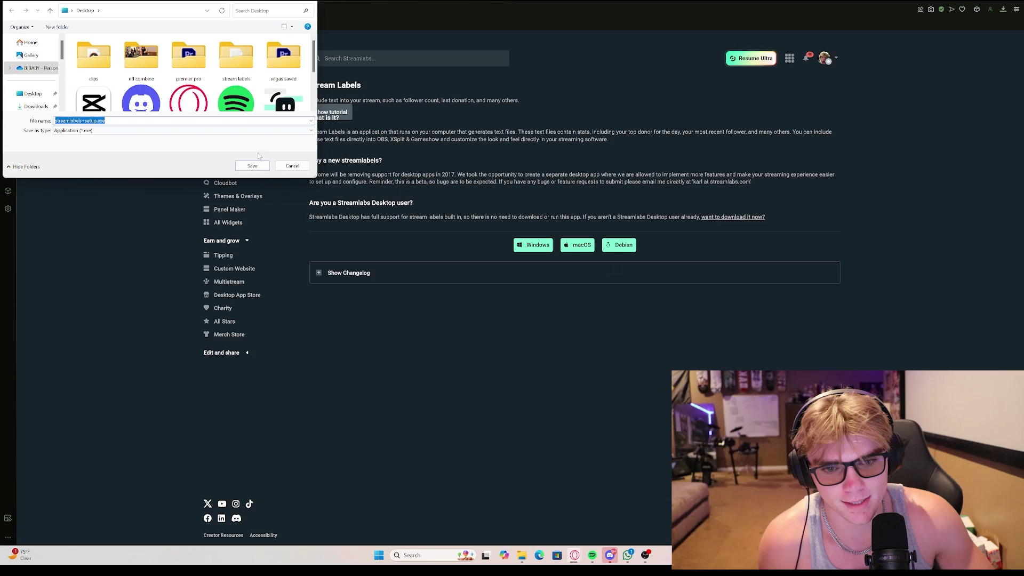
{"action": "key", "text": "Return"}
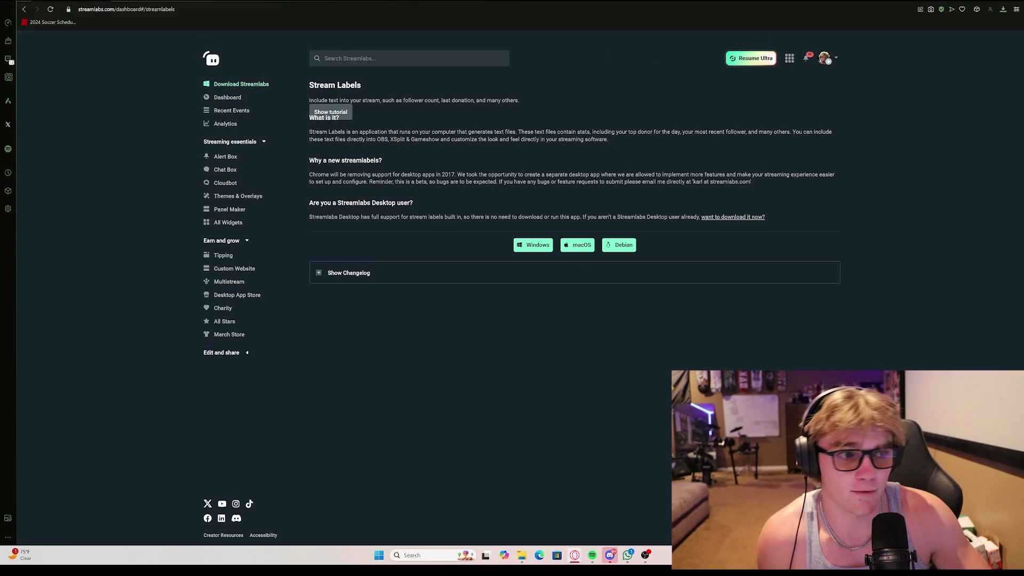
{"action": "key", "text": "super+d"}
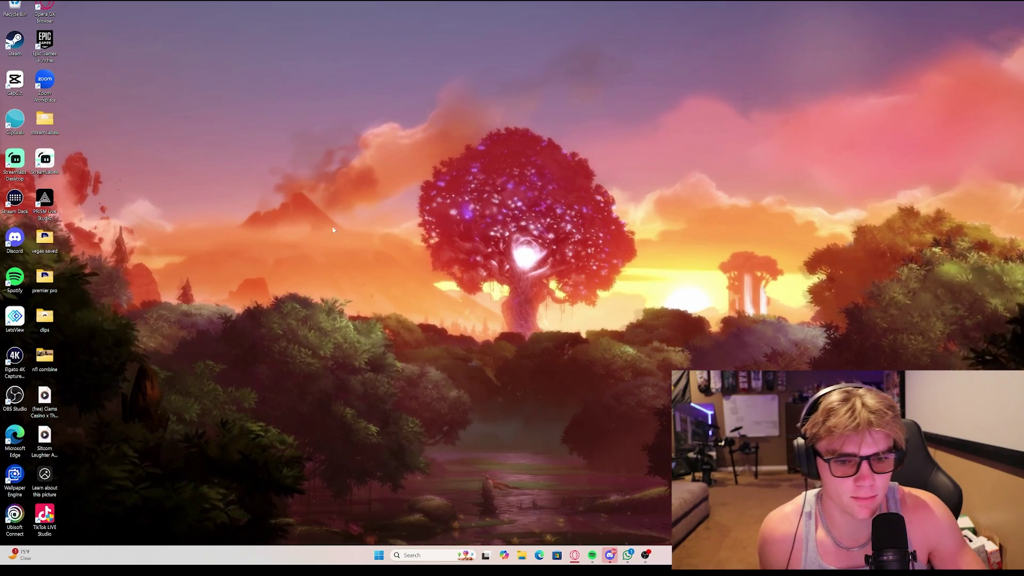
Create a new desktop folder named 'stream lables'.
{"action": "right_click", "coordinate": [279, 217]}
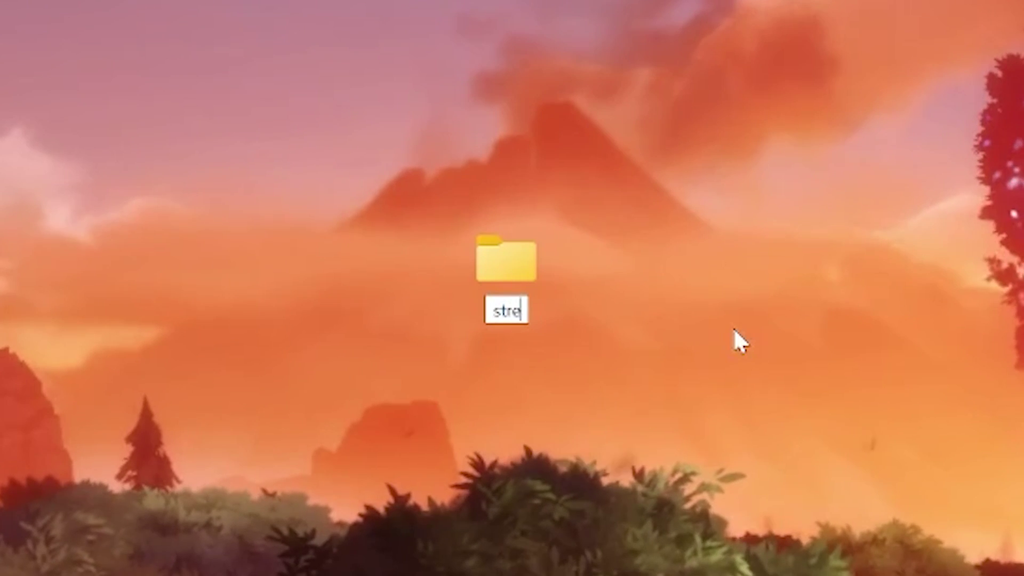
{"action": "type", "text": "ss"}
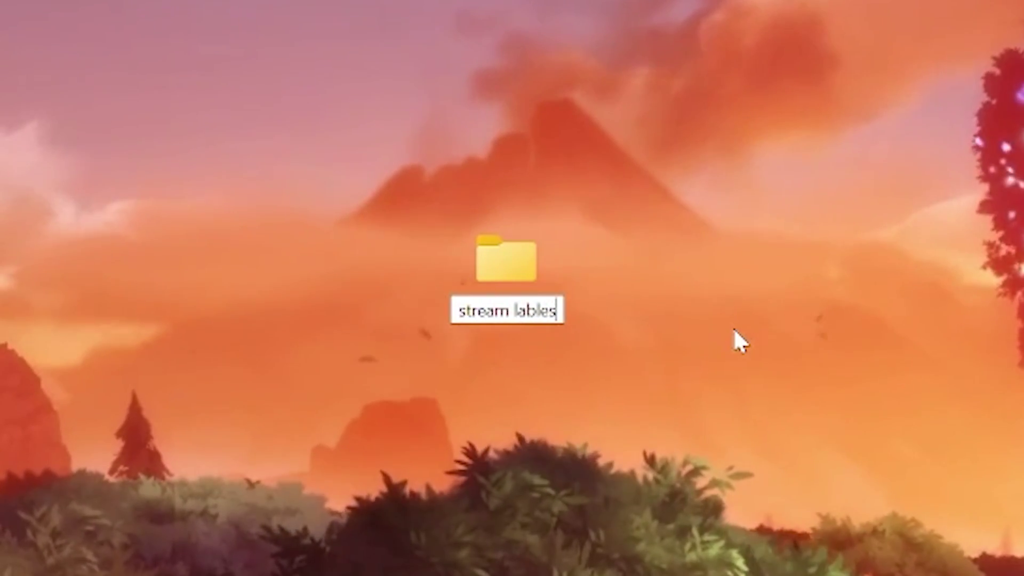
{"action": "key", "text": "Return"}
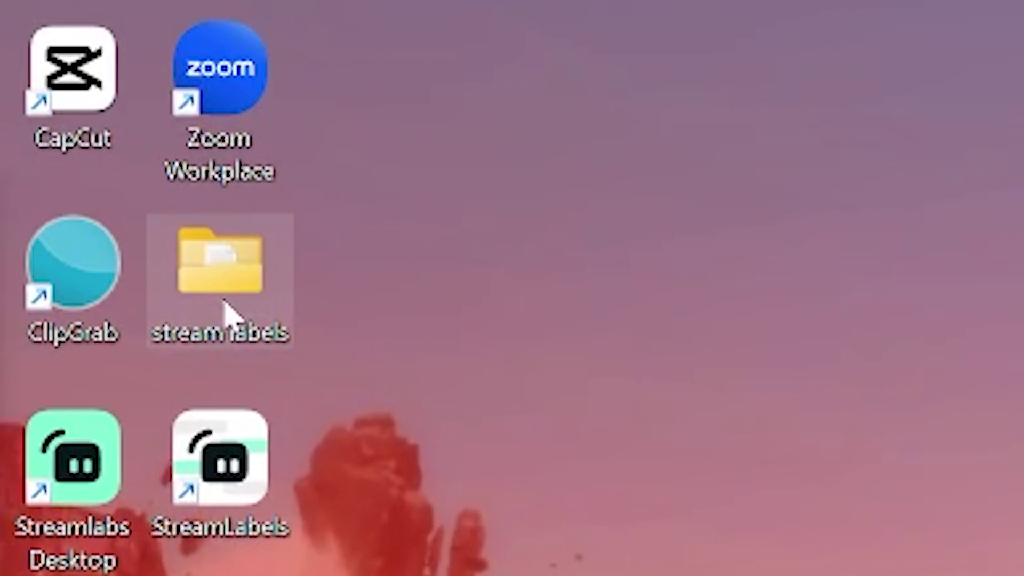
Browse the stream label text files inside the folder, then close it.
{"action": "double_click", "coordinate": [228, 315]}
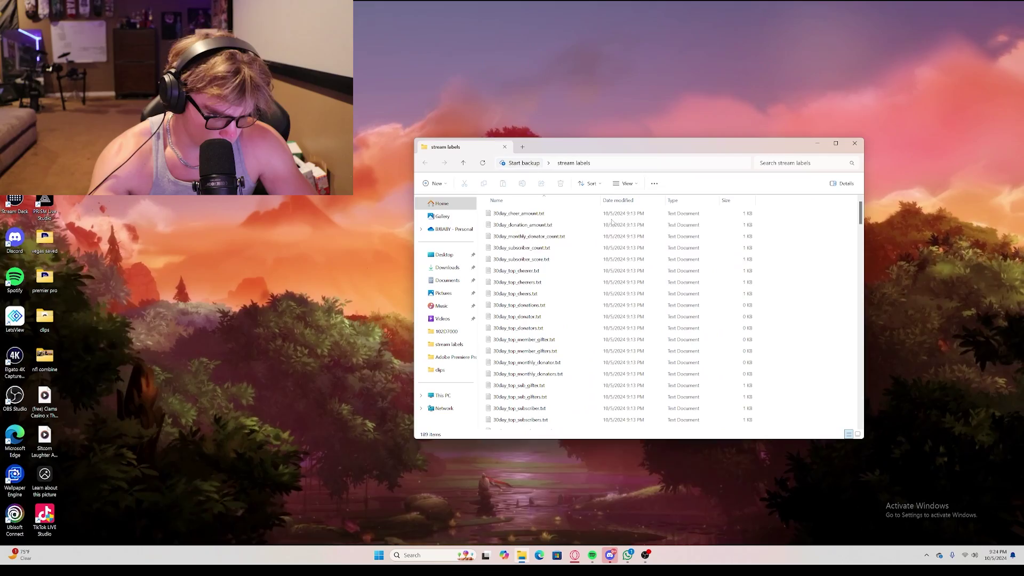
{"action": "scroll", "coordinate": [581, 296], "scroll_direction": "down", "scroll_amount": 5}
{"action": "scroll", "coordinate": [581, 296], "scroll_direction": "down", "scroll_amount": 20}
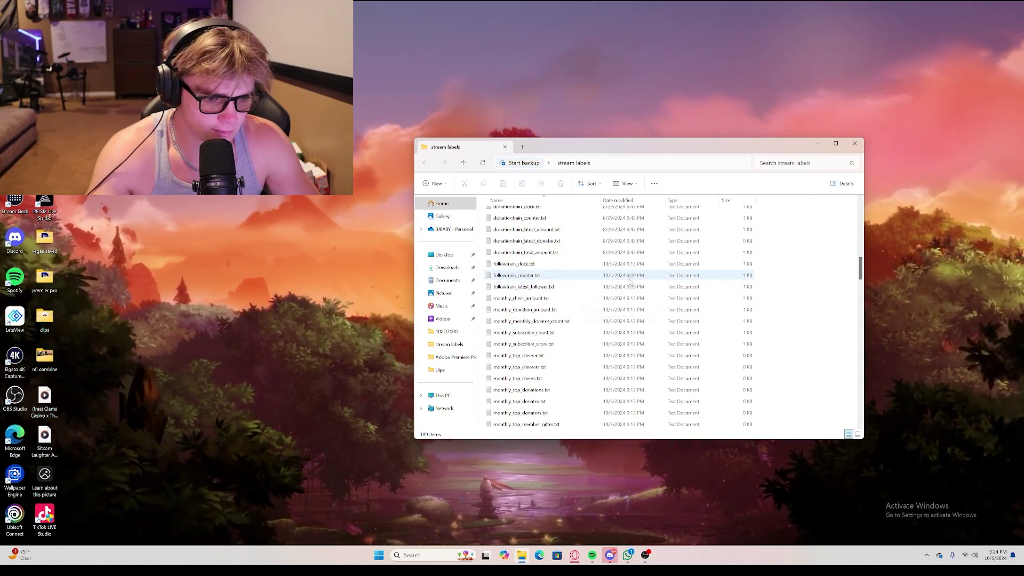
{"action": "scroll", "coordinate": [628, 283], "scroll_direction": "down", "scroll_amount": 15}
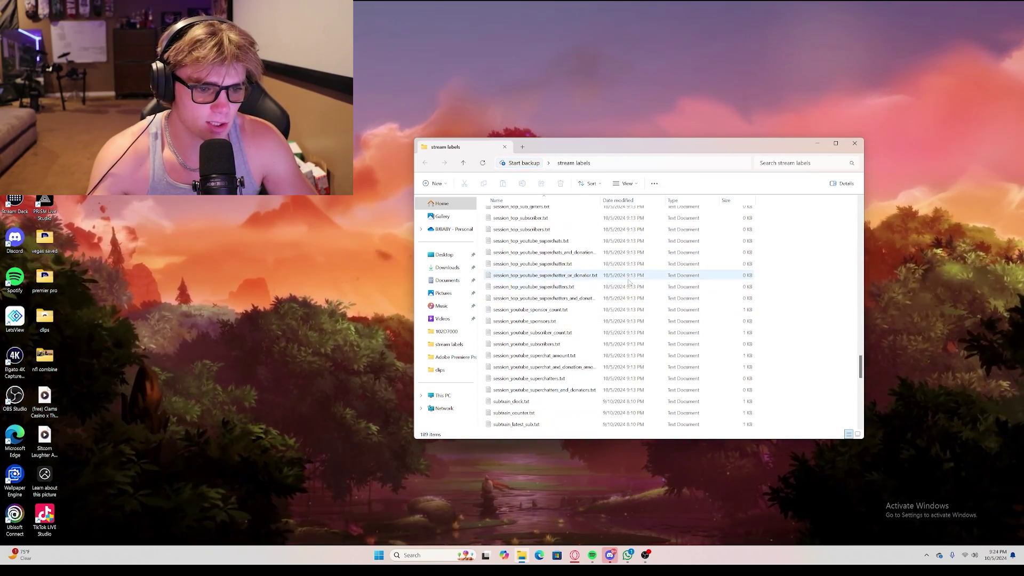
{"action": "scroll", "coordinate": [587, 309], "scroll_direction": "up", "scroll_amount": 2}
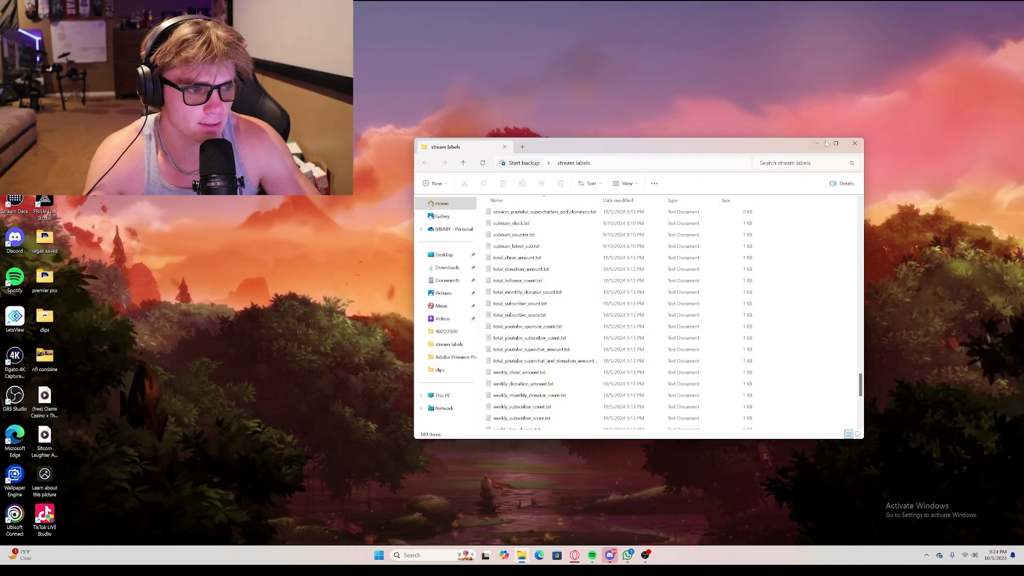
{"action": "key", "text": "alt+F4"}
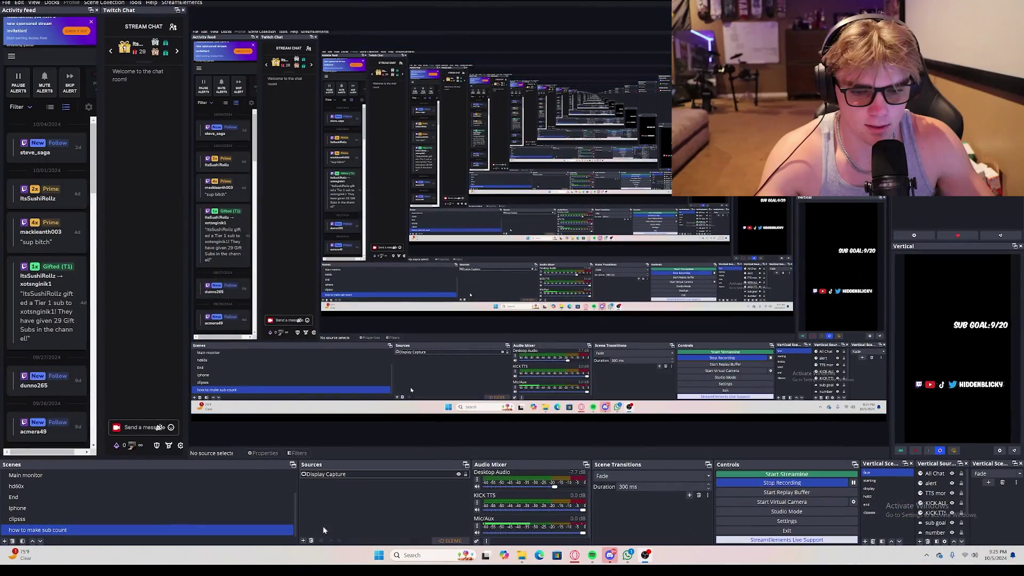
Add a Text (GDI+) source named 'sub count' to the how to make sub count scene.
{"action": "right_click", "coordinate": [344, 502]}
{"action": "mouse_move", "coordinate": [405, 446]}
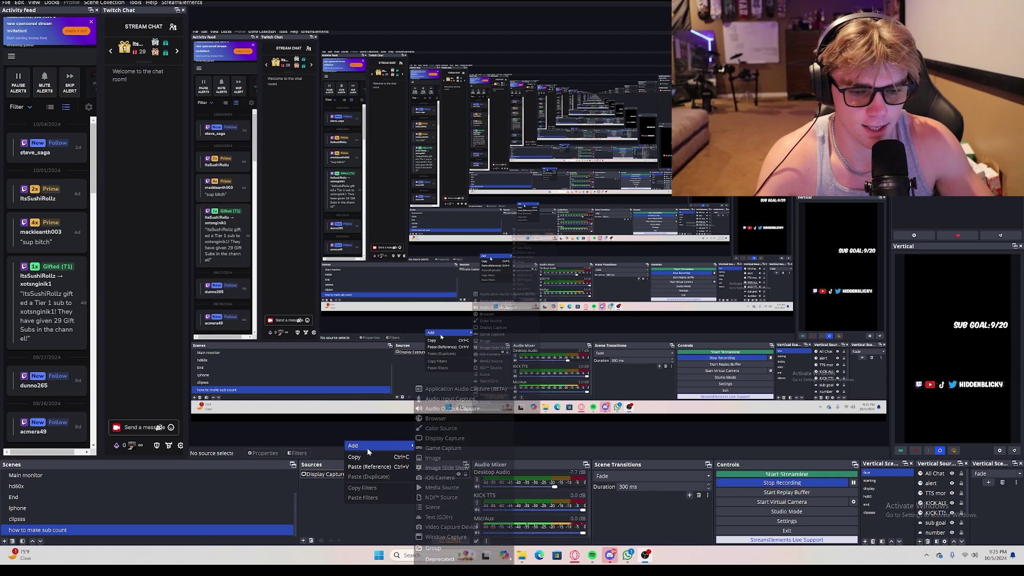
{"action": "left_click", "coordinate": [438, 517]}
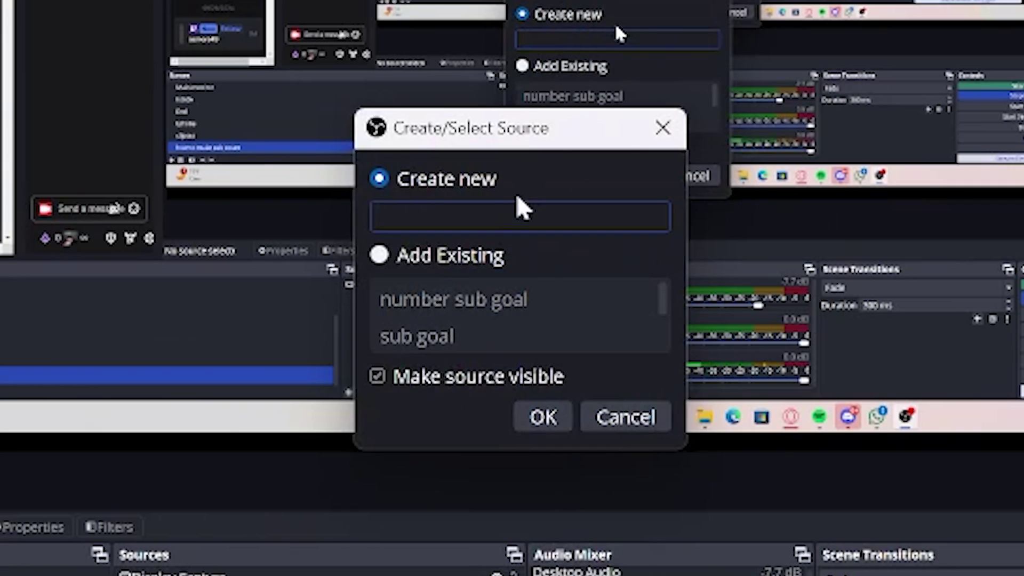
{"action": "type", "text": "sub count"}
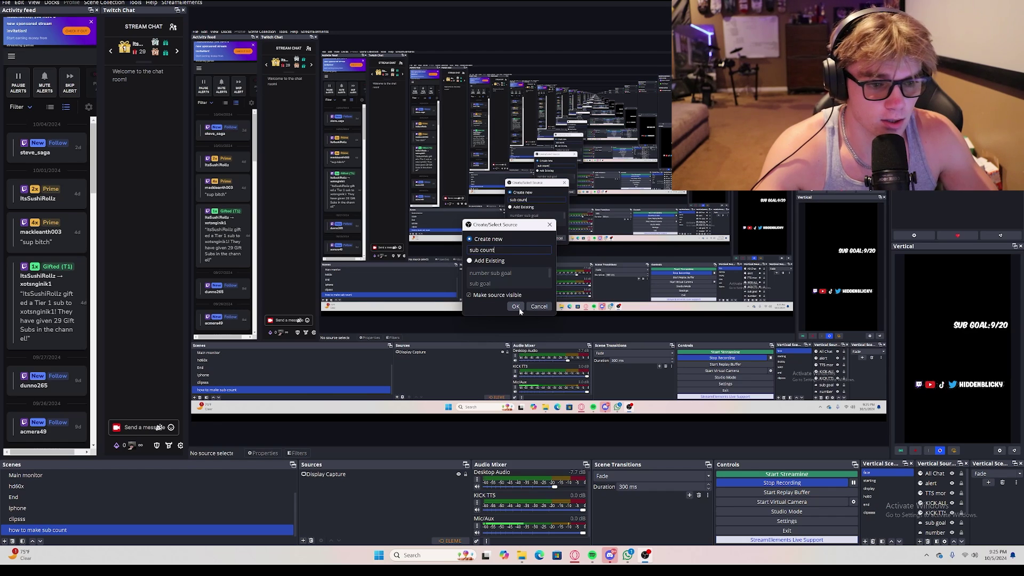
{"action": "left_click", "coordinate": [519, 309]}
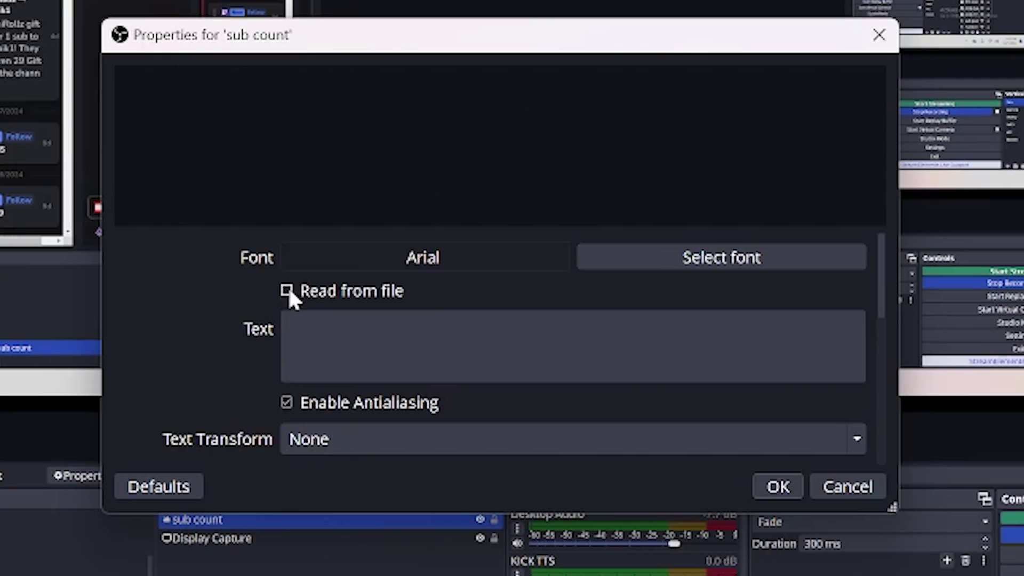
Set the sub count text to read from total_subscriber_count.txt in the stream labels folder.
{"action": "left_click", "coordinate": [437, 276]}
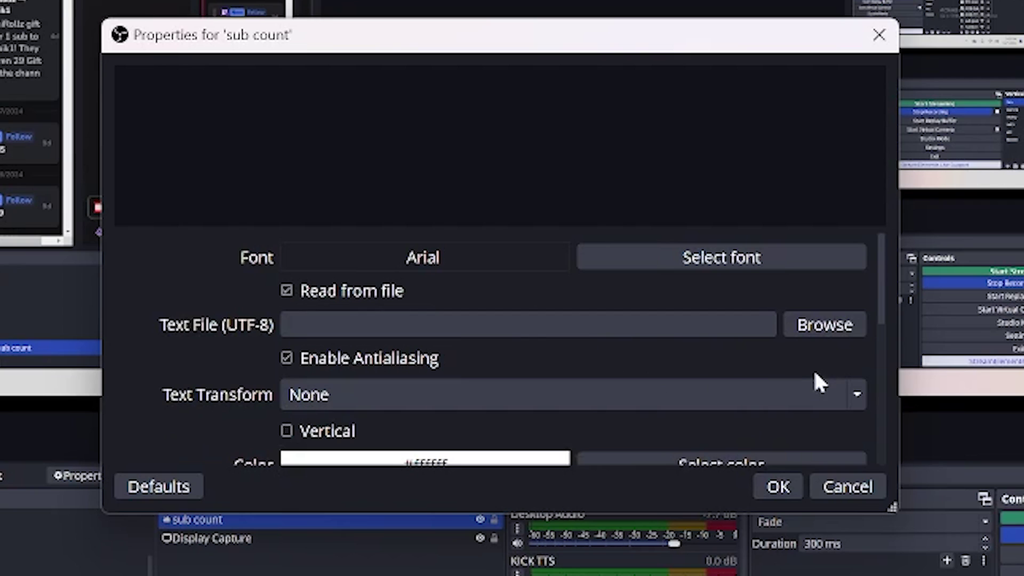
{"action": "left_click", "coordinate": [826, 325]}
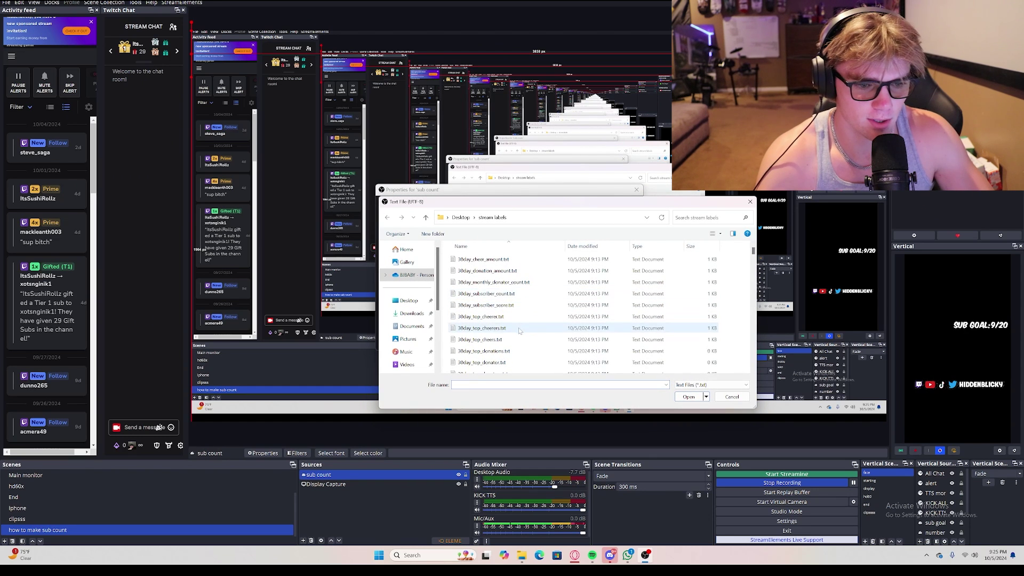
{"action": "scroll", "coordinate": [519, 330], "scroll_direction": "down", "scroll_amount": 10}
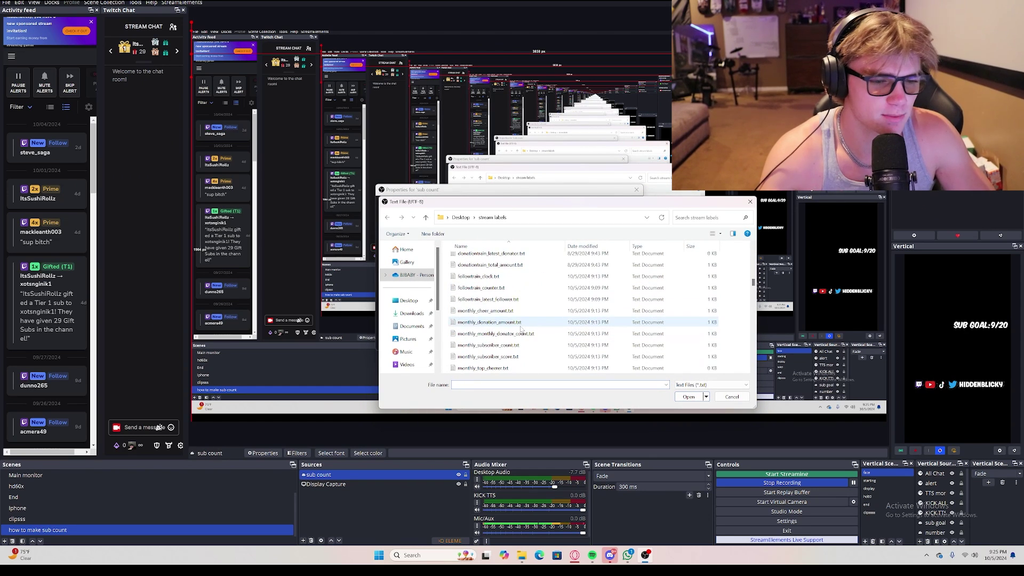
{"action": "scroll", "coordinate": [521, 330], "scroll_direction": "down", "scroll_amount": 2}
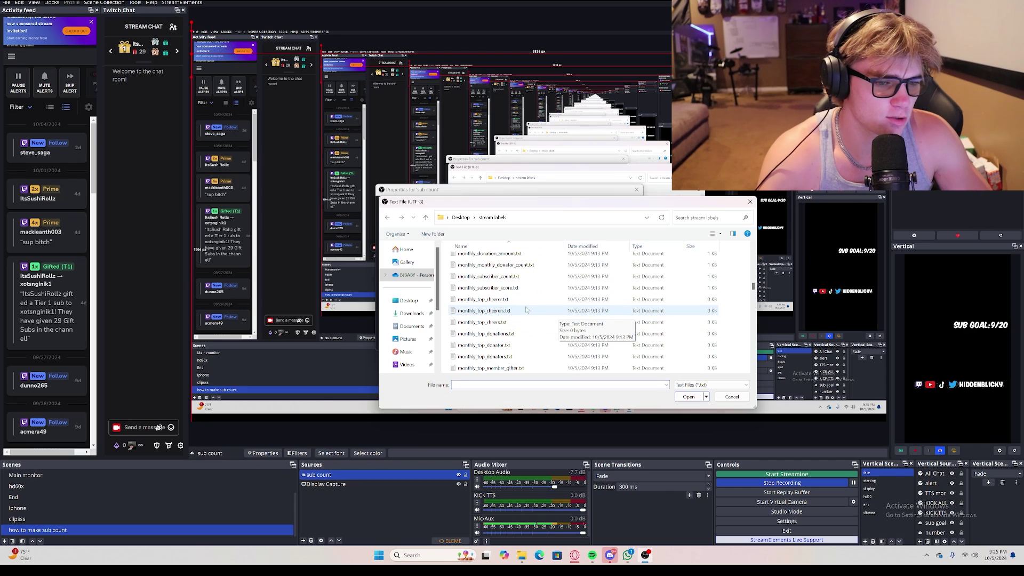
{"action": "scroll", "coordinate": [528, 315], "scroll_direction": "down", "scroll_amount": 5}
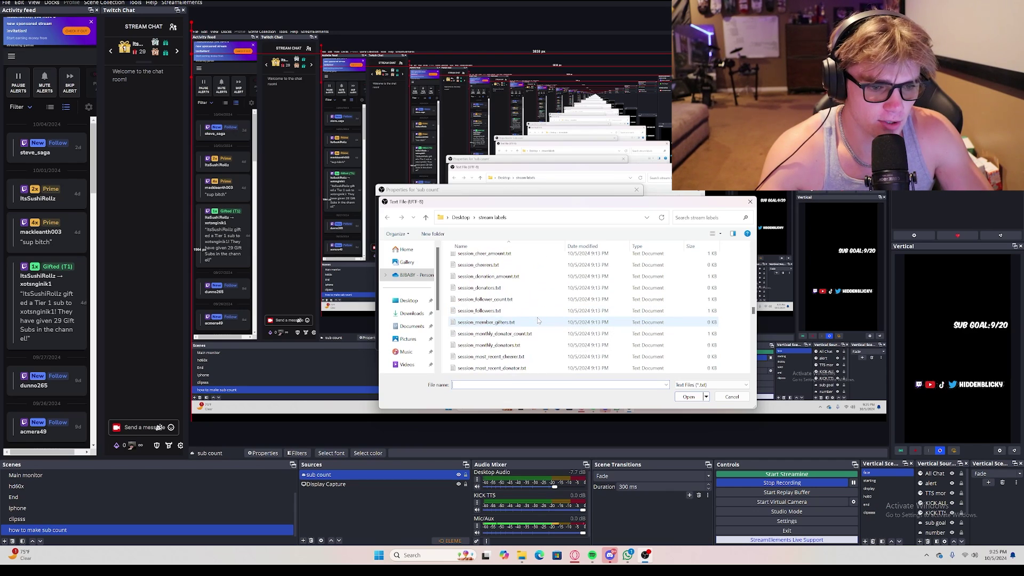
{"action": "scroll", "coordinate": [538, 320], "scroll_direction": "down", "scroll_amount": 10}
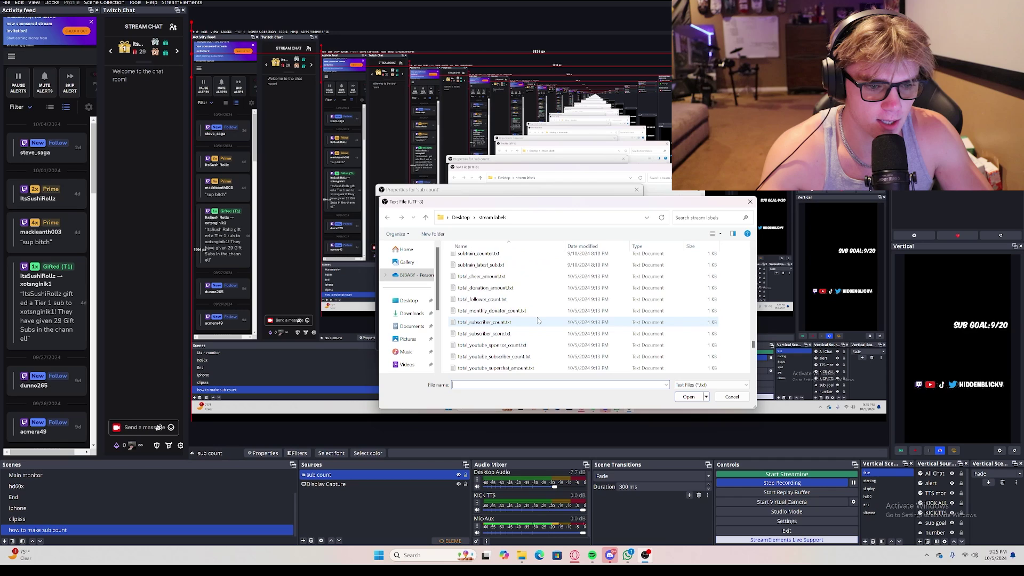
{"action": "left_click", "coordinate": [496, 322]}
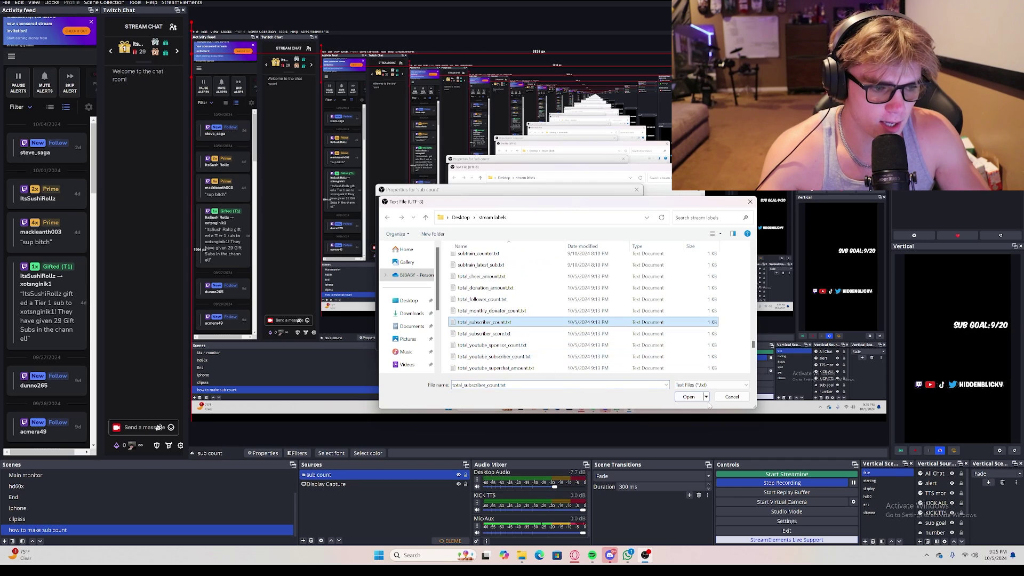
{"action": "left_click", "coordinate": [689, 397]}
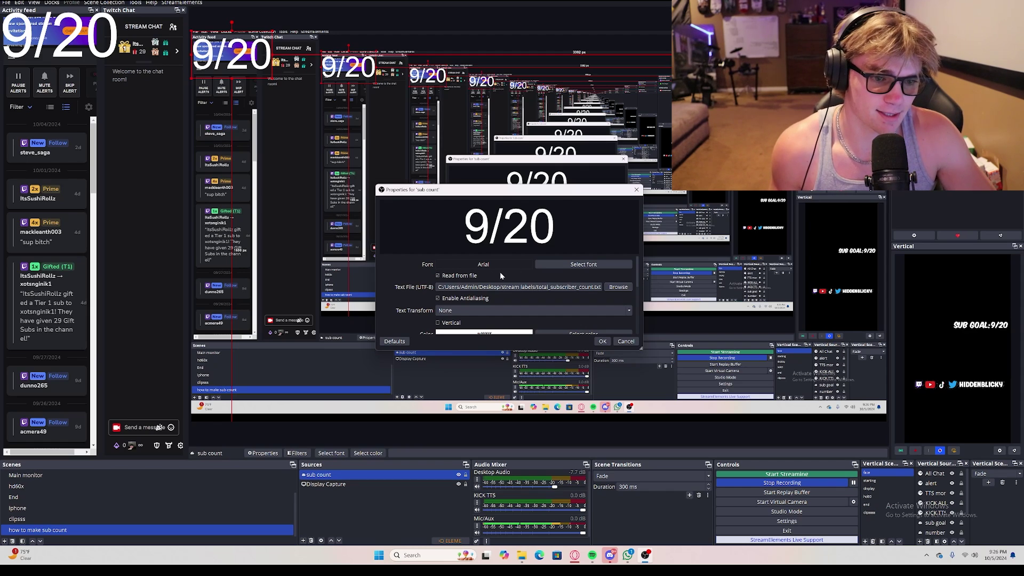
Try Bahnschrift SemiBold as the font for the 9/20 count.
{"action": "left_click", "coordinate": [572, 266]}
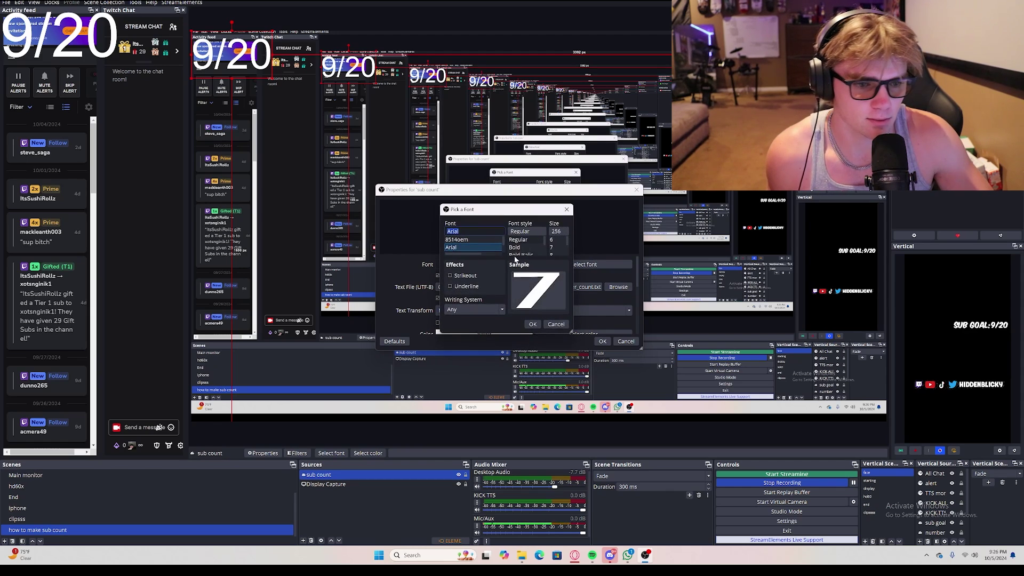
{"action": "left_click", "coordinate": [474, 249]}
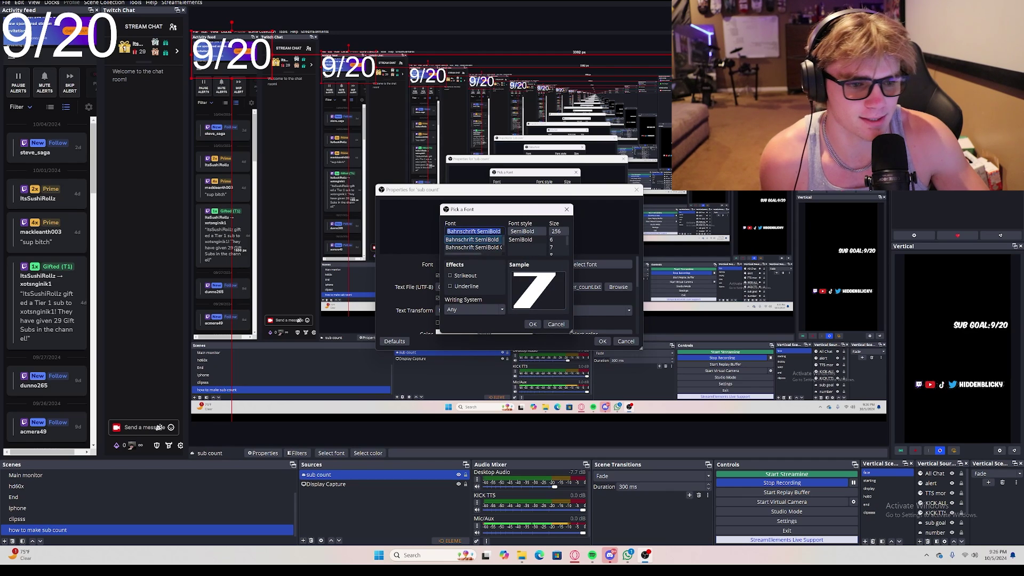
{"action": "left_click", "coordinate": [532, 324]}
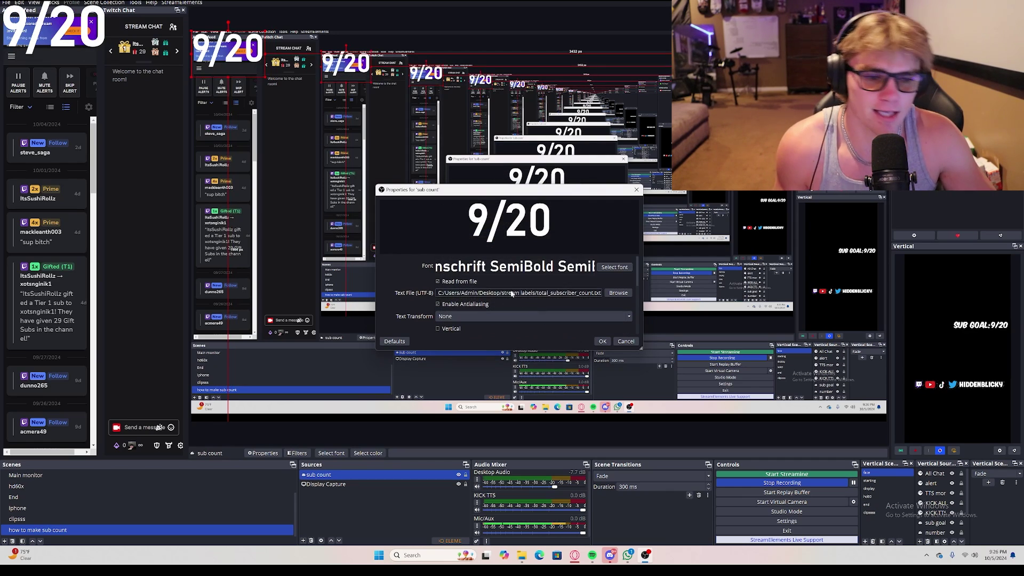
Switch the count font back to Arial Regular and apply the text settings.
{"action": "left_click", "coordinate": [621, 270]}
{"action": "left_click", "coordinate": [476, 247]}
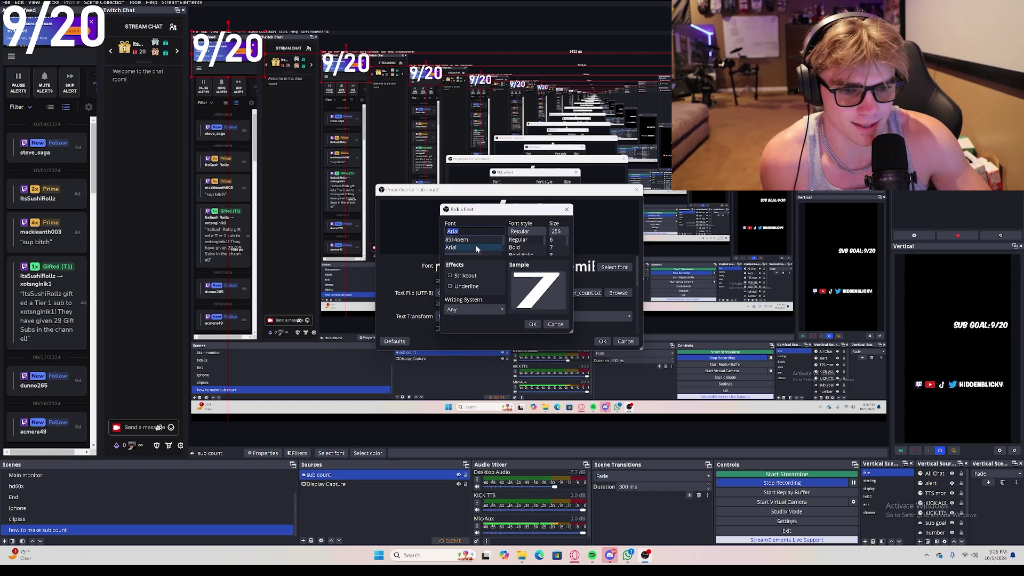
{"action": "left_click", "coordinate": [534, 325]}
{"action": "left_click", "coordinate": [608, 343]}
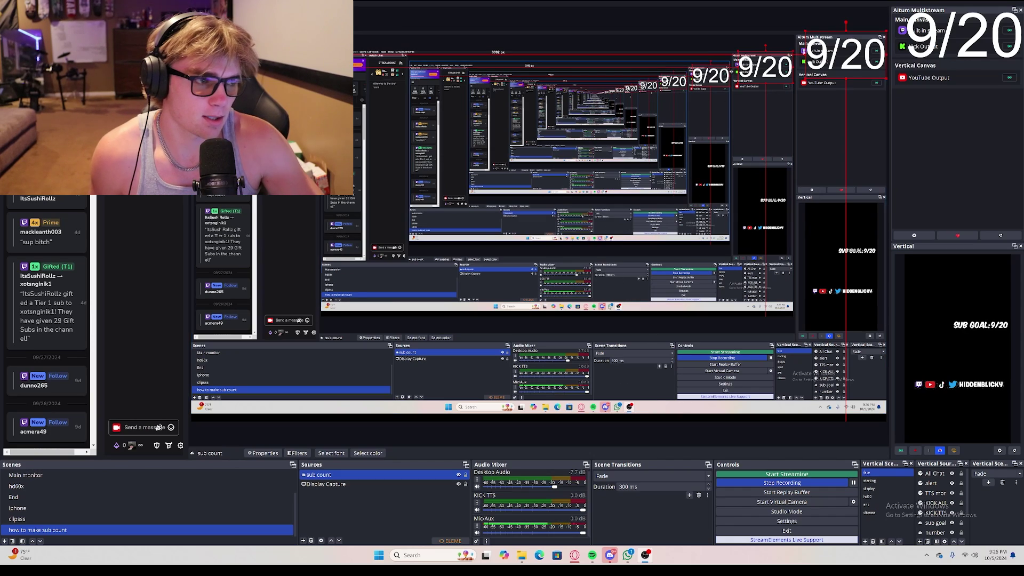
Launch Stream Labels from the desktop and select the Total Subscriber Count label.
{"action": "key", "text": "super+d"}
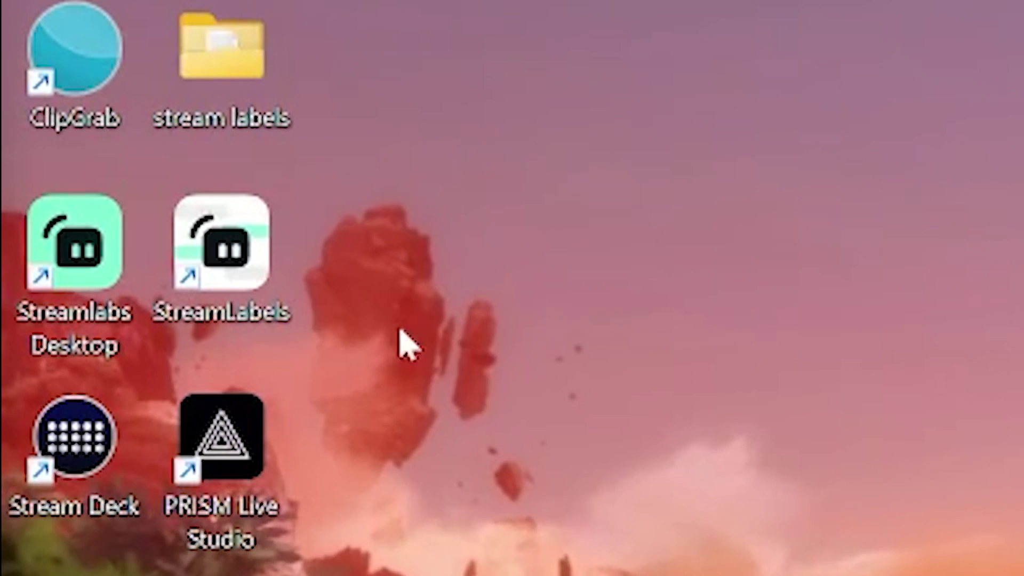
{"action": "double_click", "coordinate": [187, 288]}
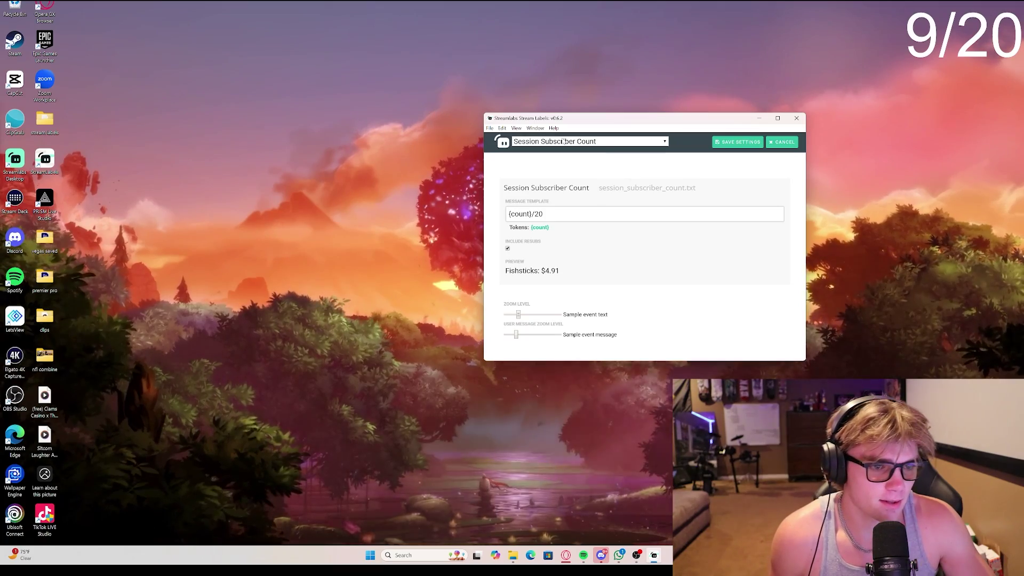
{"action": "left_click", "coordinate": [587, 142]}
{"action": "left_click", "coordinate": [571, 233]}
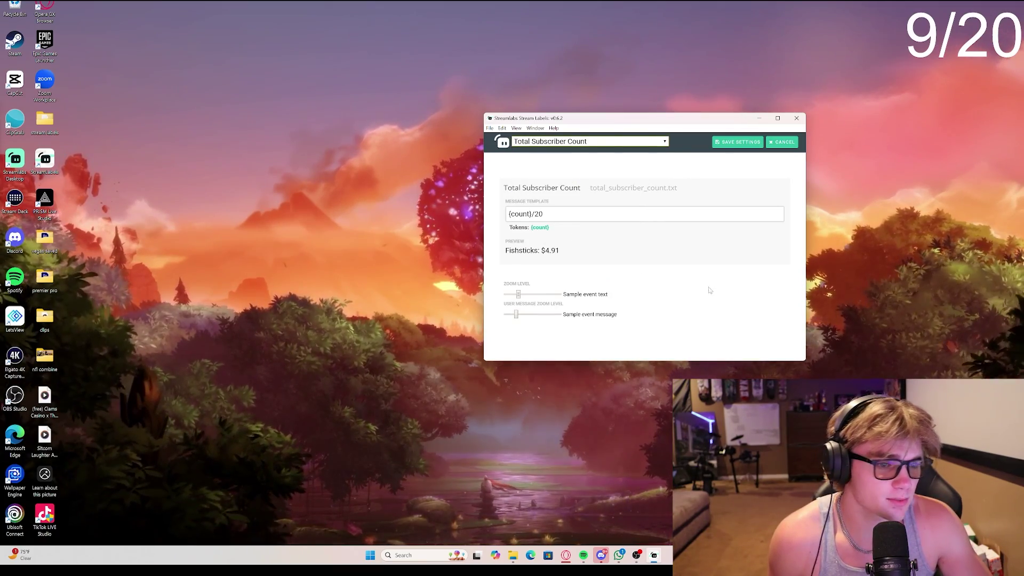
Change its template goal to {count}/20, save it, and close the settings.
{"action": "key", "text": "BackSpace"}
{"action": "key", "text": "BackSpace"}
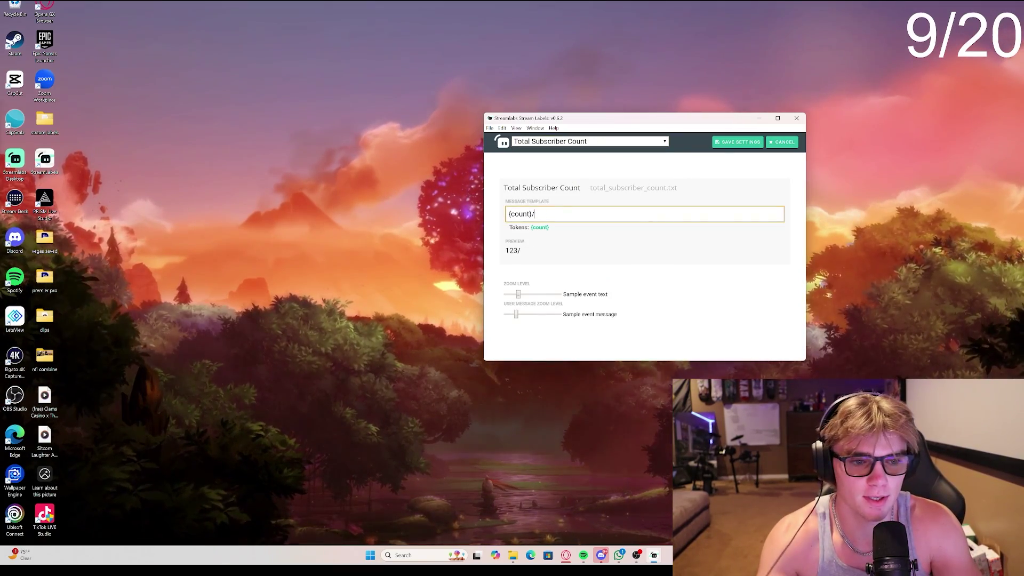
{"action": "type", "text": "20"}
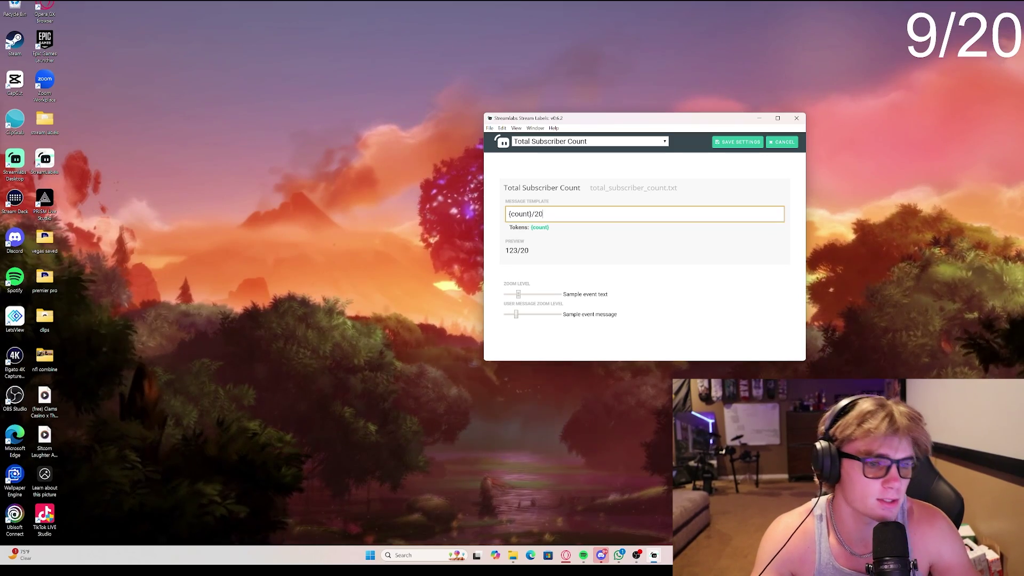
{"action": "left_click", "coordinate": [736, 143]}
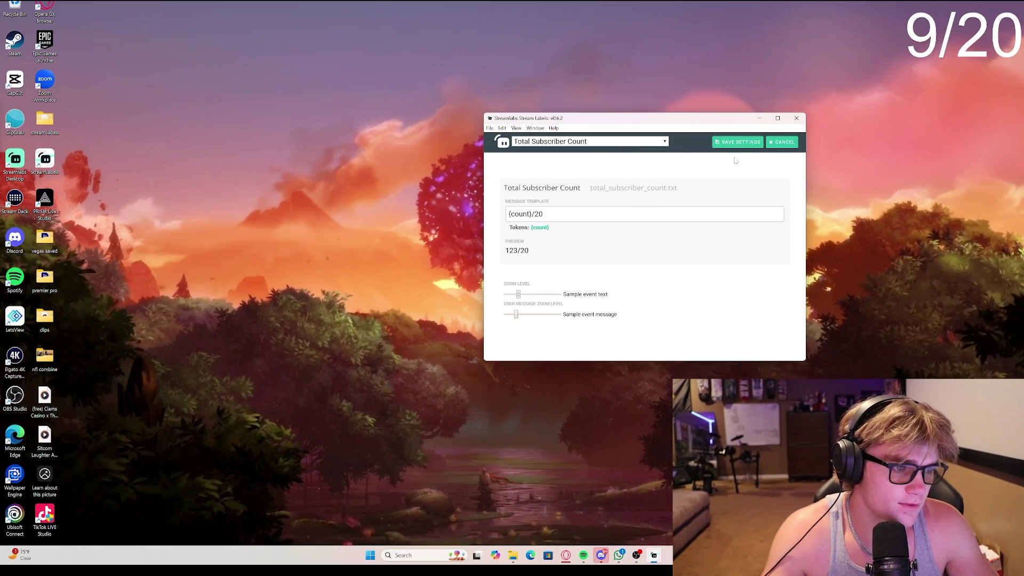
{"action": "left_click", "coordinate": [781, 144]}
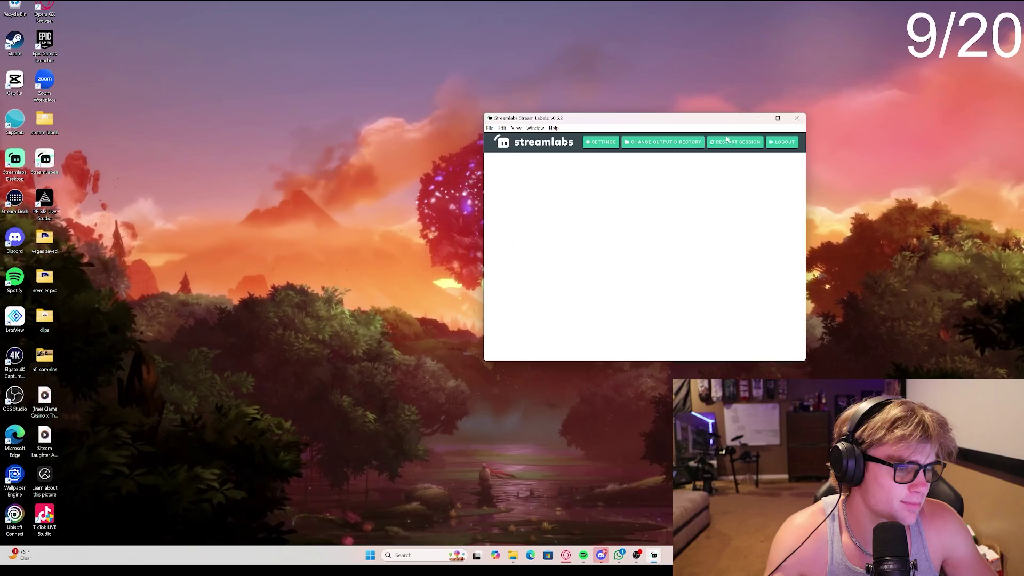
Open total_subscriber_count.txt from the stream labels folder and confirm it reads 9/20.
{"action": "left_click", "coordinate": [760, 119]}
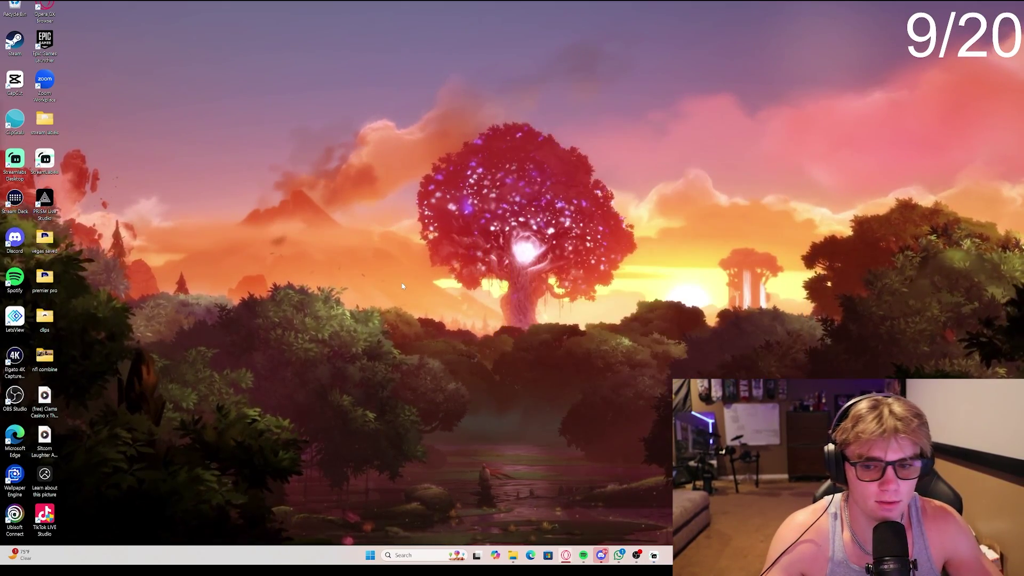
{"action": "double_click", "coordinate": [46, 124]}
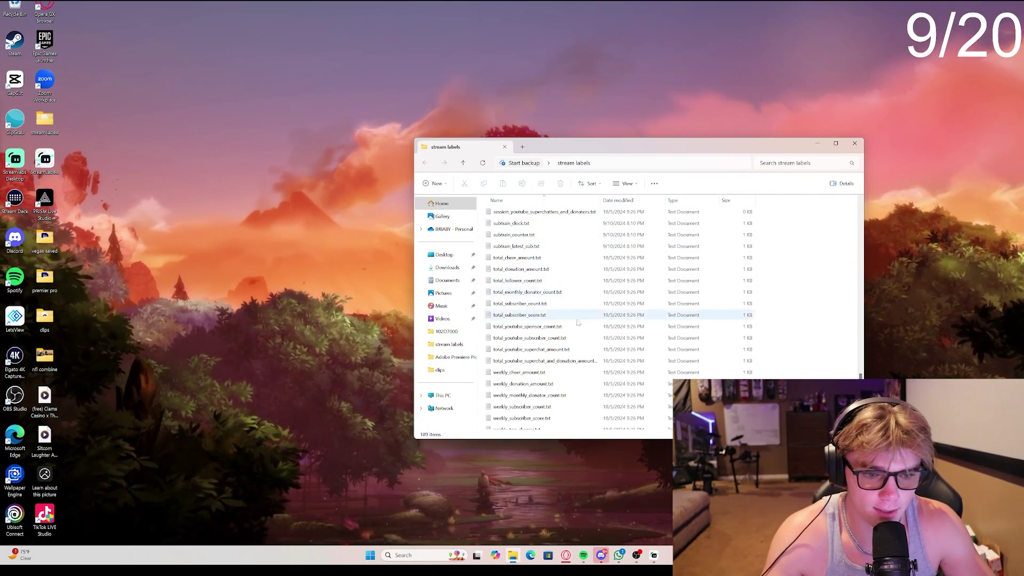
{"action": "left_click", "coordinate": [518, 305]}
{"action": "double_click", "coordinate": [518, 305]}
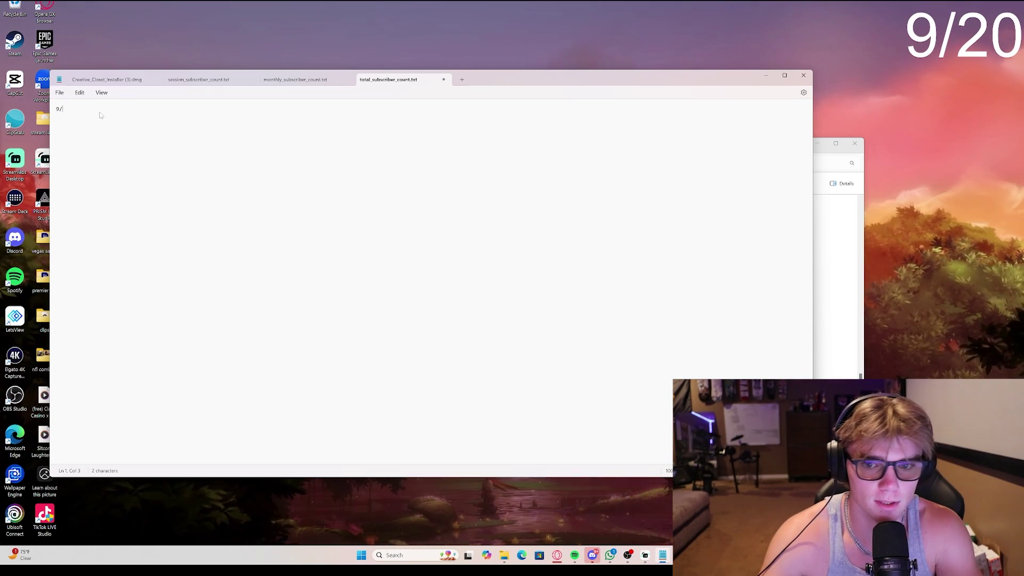
{"action": "left_click", "coordinate": [662, 555]}
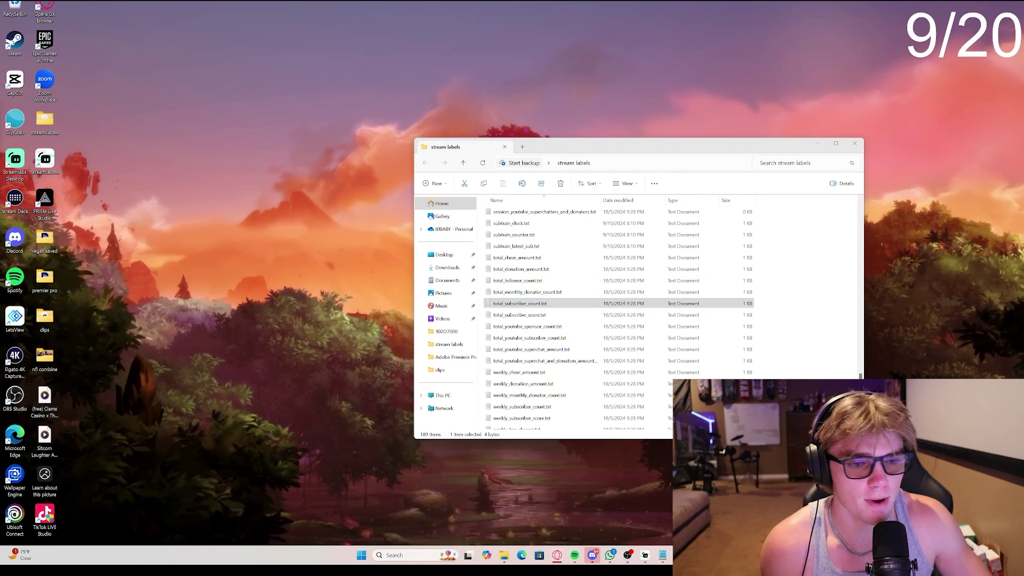
{"action": "left_click", "coordinate": [543, 515]}
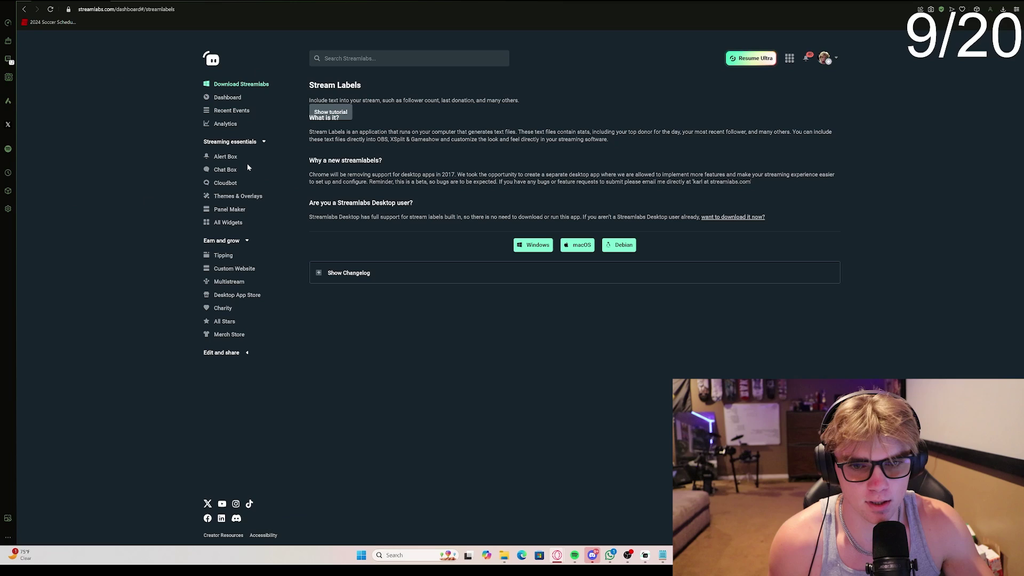
View the Alert Box general settings in the Streamlabs dashboard.
{"action": "left_click", "coordinate": [226, 157]}
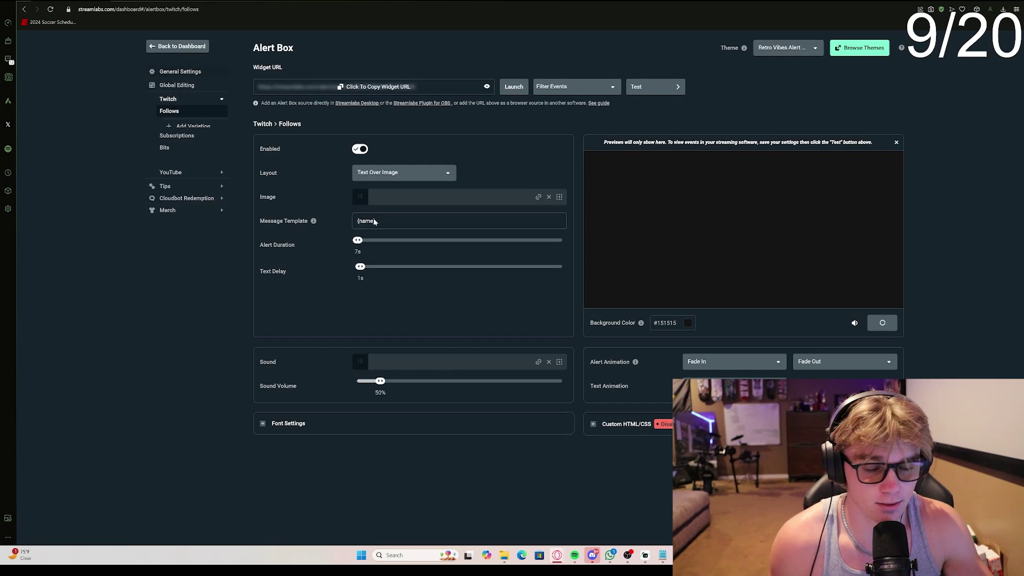
{"action": "left_click", "coordinate": [181, 73]}
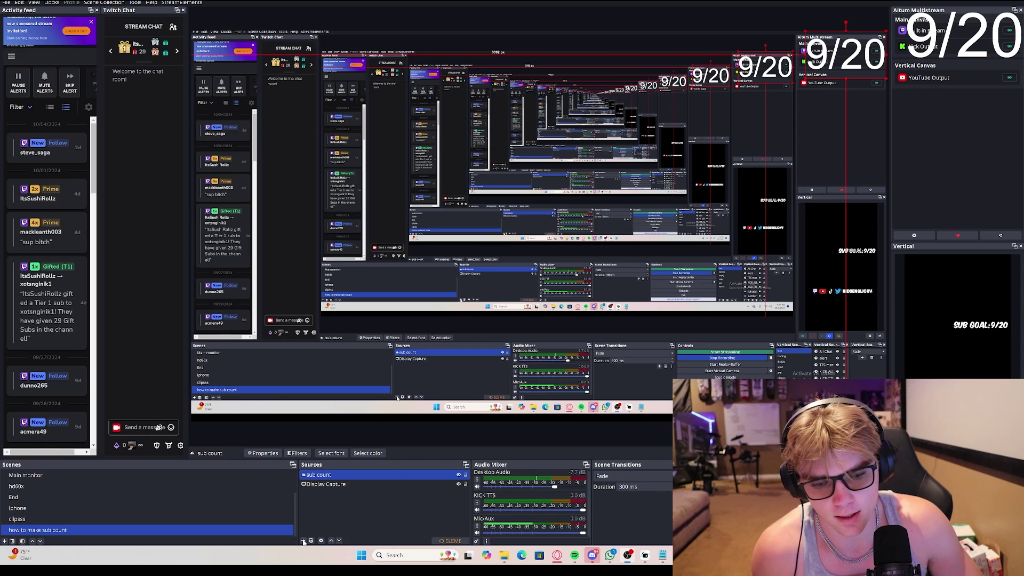
Add a Text (GDI+) source named 'sub goals' after a duplicate-name warning.
{"action": "left_click", "coordinate": [303, 540]}
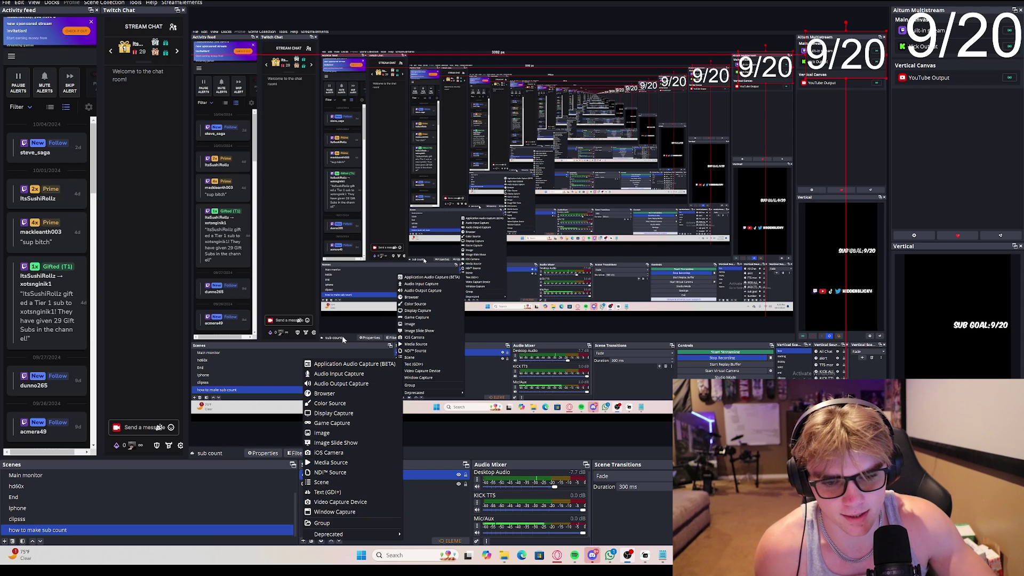
{"action": "left_click", "coordinate": [343, 492]}
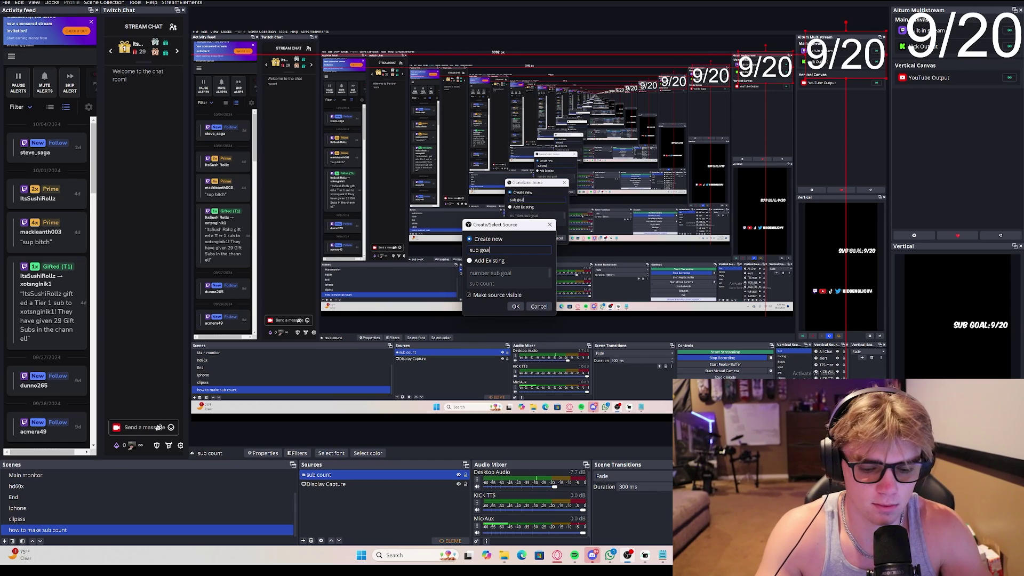
{"action": "left_click", "coordinate": [515, 307]}
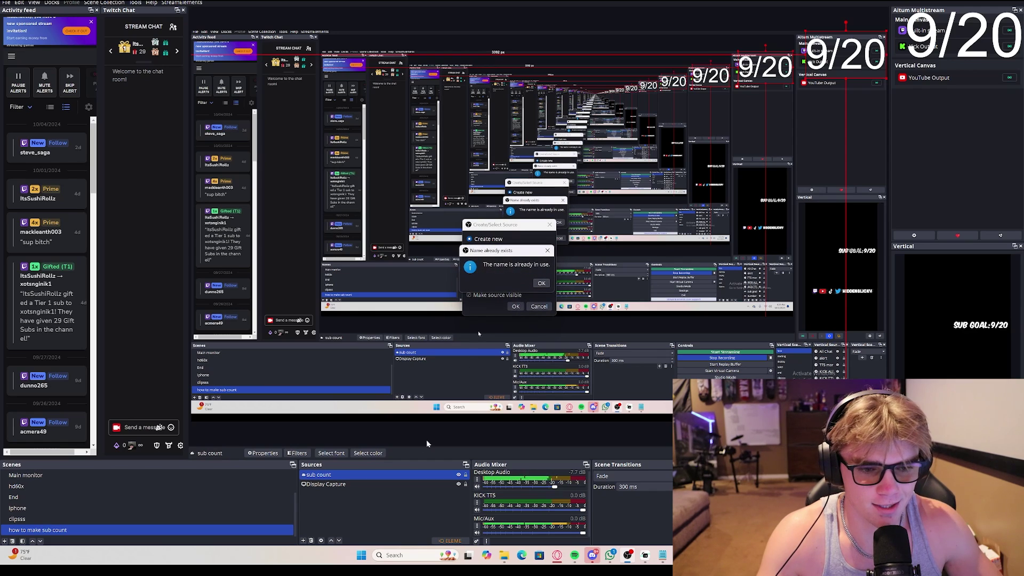
{"action": "left_click", "coordinate": [541, 284]}
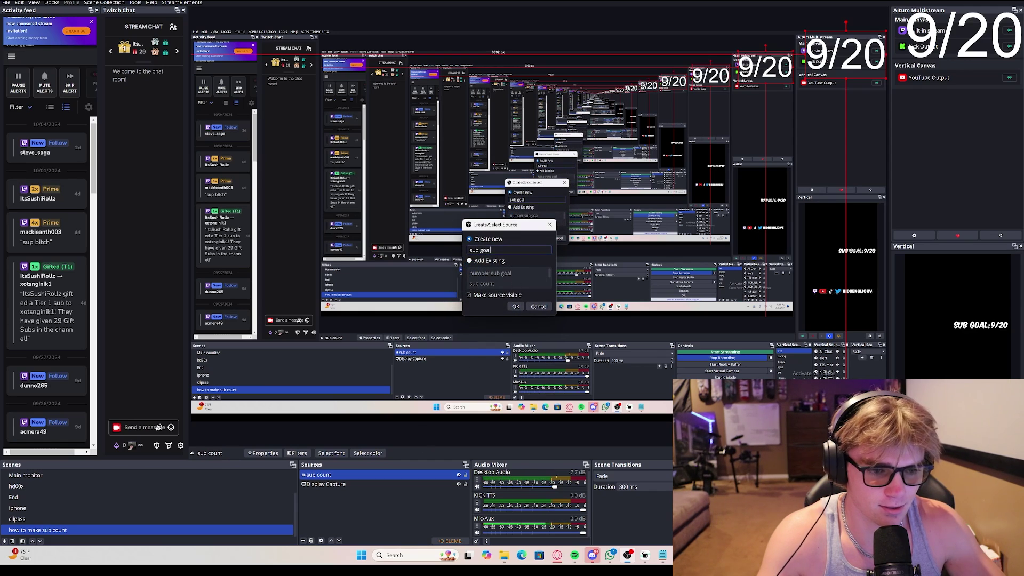
{"action": "left_click", "coordinate": [515, 307]}
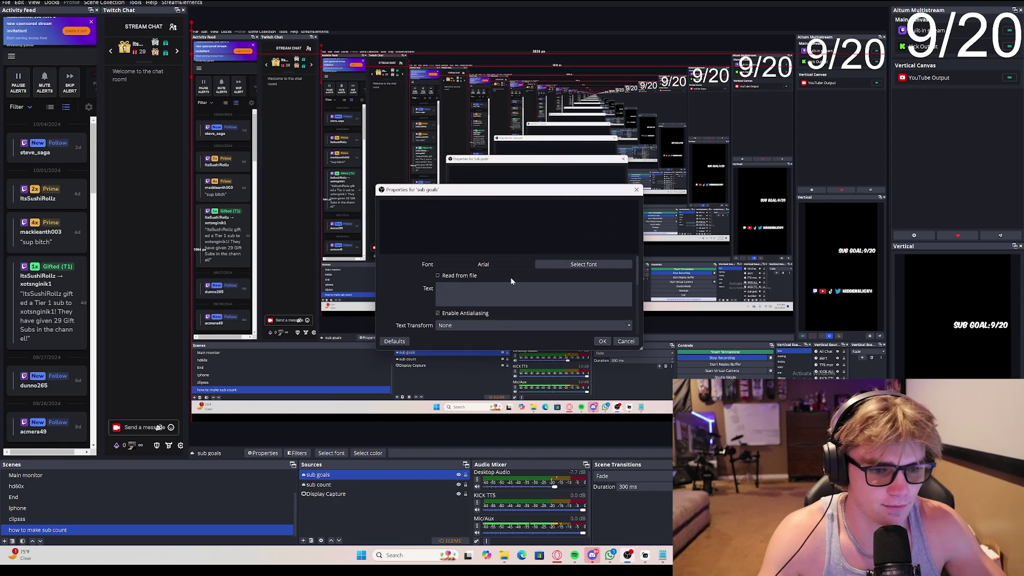
Set its text to 'sub goal:' and place it just left of the 9/20 count.
{"action": "type", "text": "sub"}
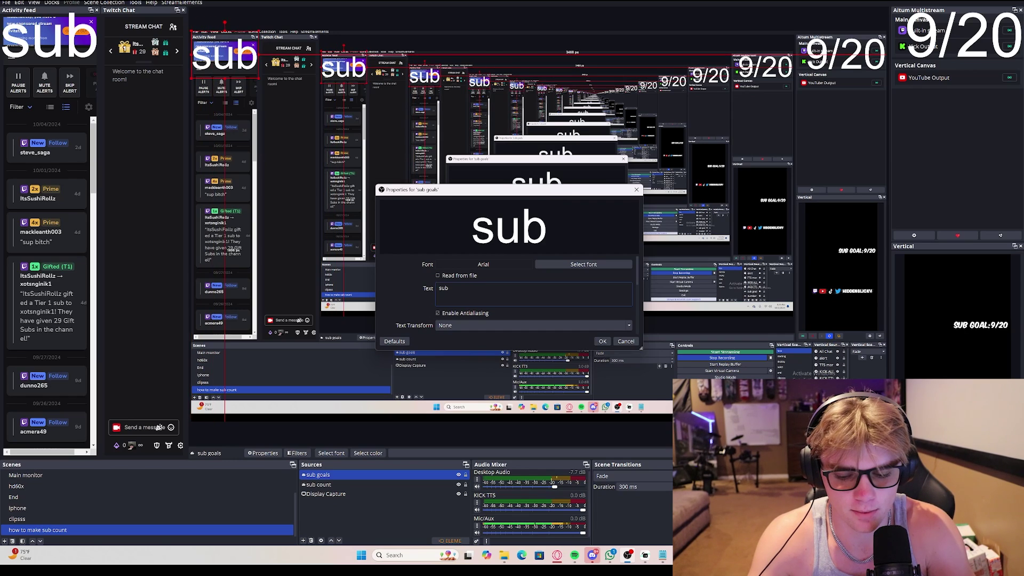
{"action": "type", "text": " goal:"}
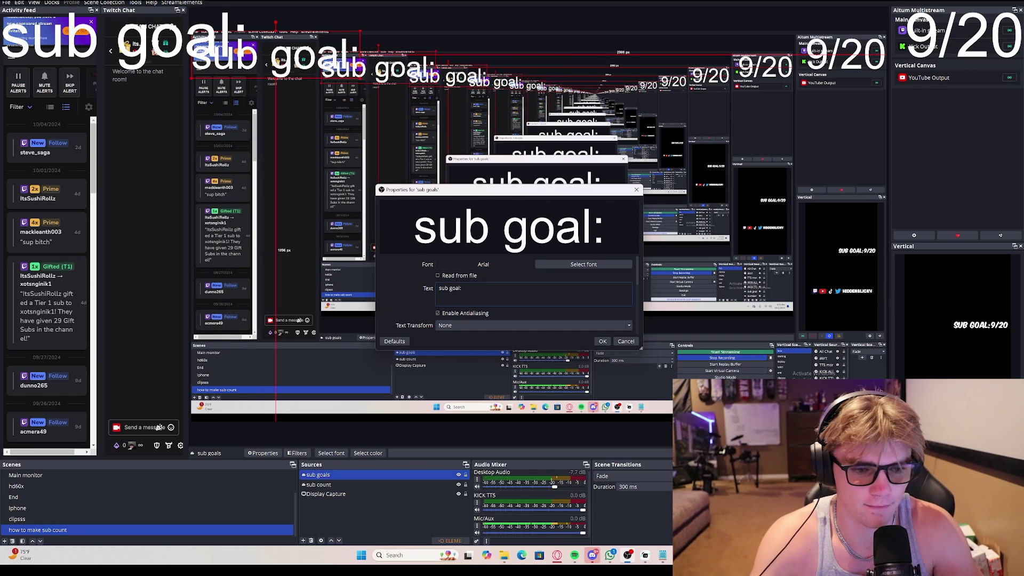
{"action": "left_click", "coordinate": [602, 341]}
{"action": "left_click_drag", "start_coordinate": [331, 56], "coordinate": [763, 45]}
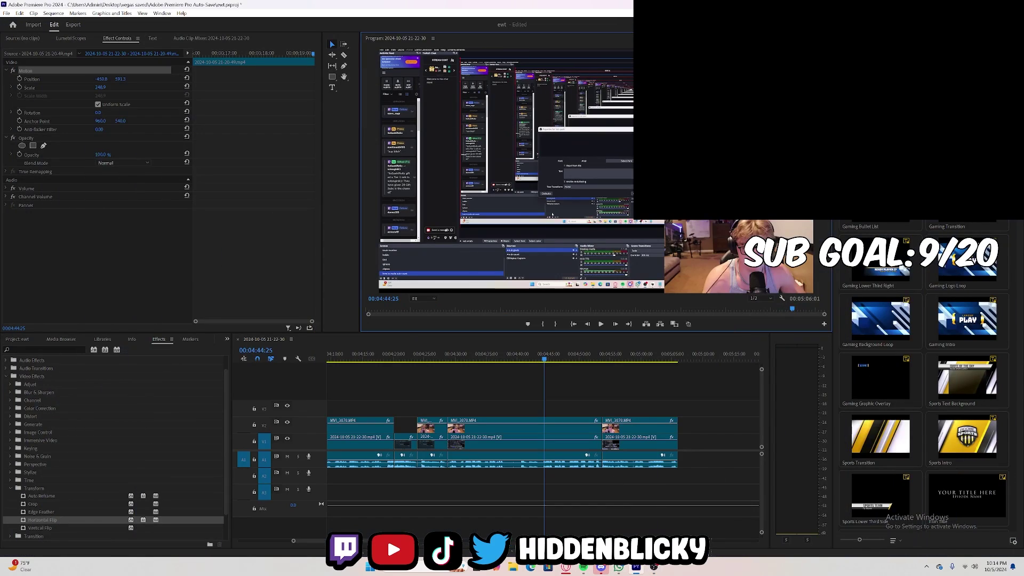
Clear Premiere Pro off the desktop and launch the StreamLabels app via Windows search for 'stream'.
{"action": "key", "text": "super+d"}
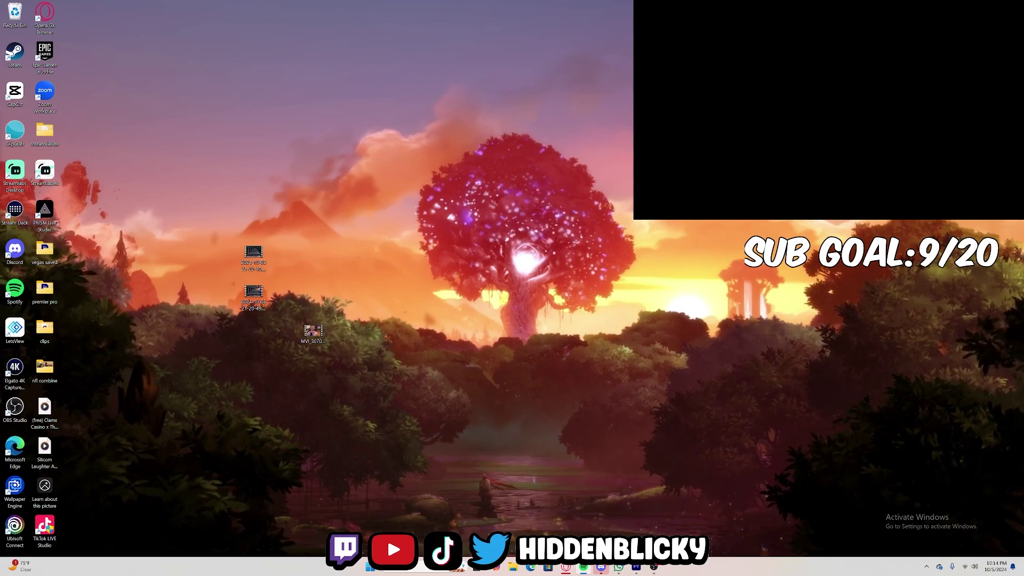
{"action": "key", "text": "super"}
{"action": "type", "text": "s"}
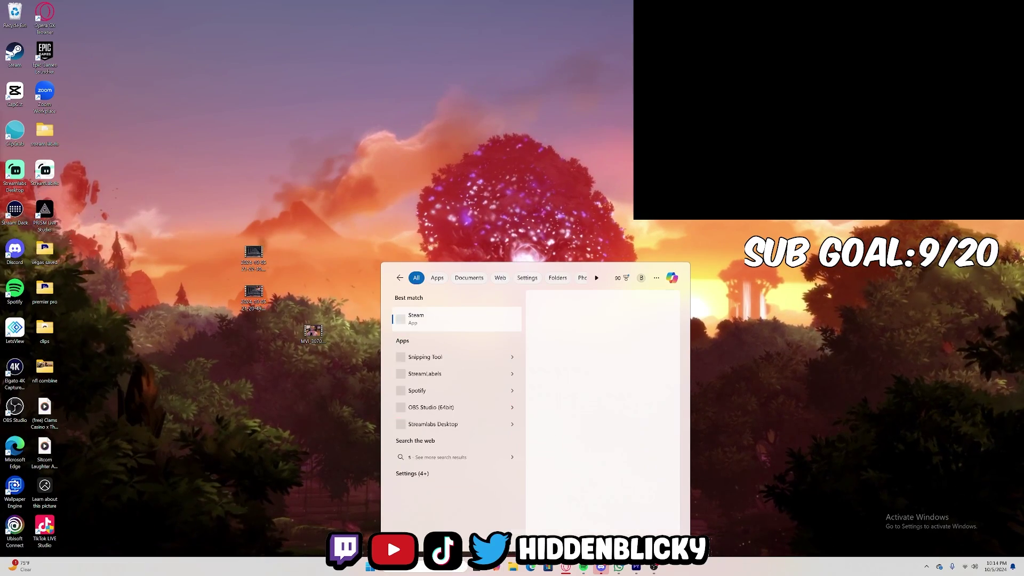
{"action": "type", "text": "tream"}
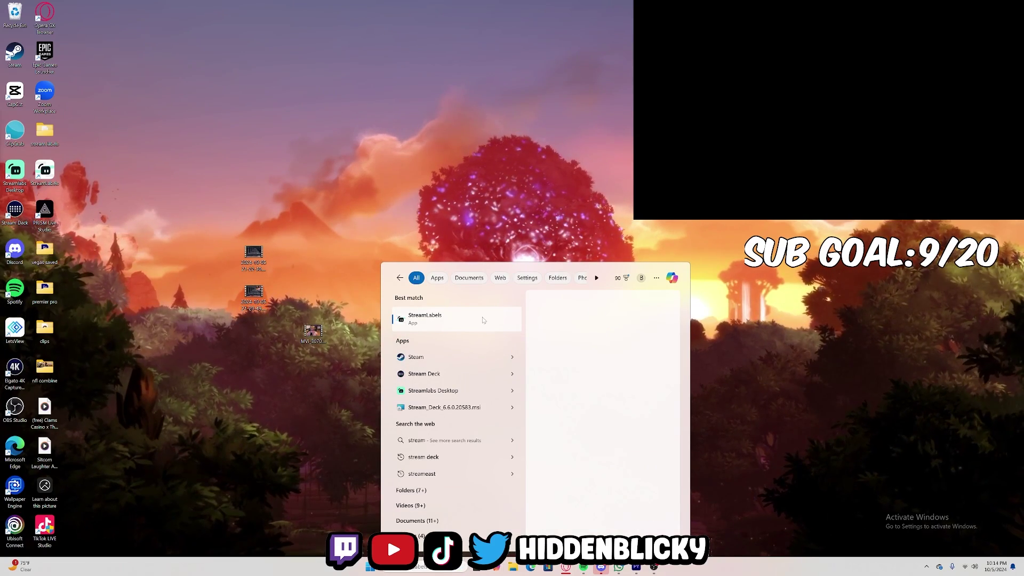
{"action": "left_click", "coordinate": [483, 320]}
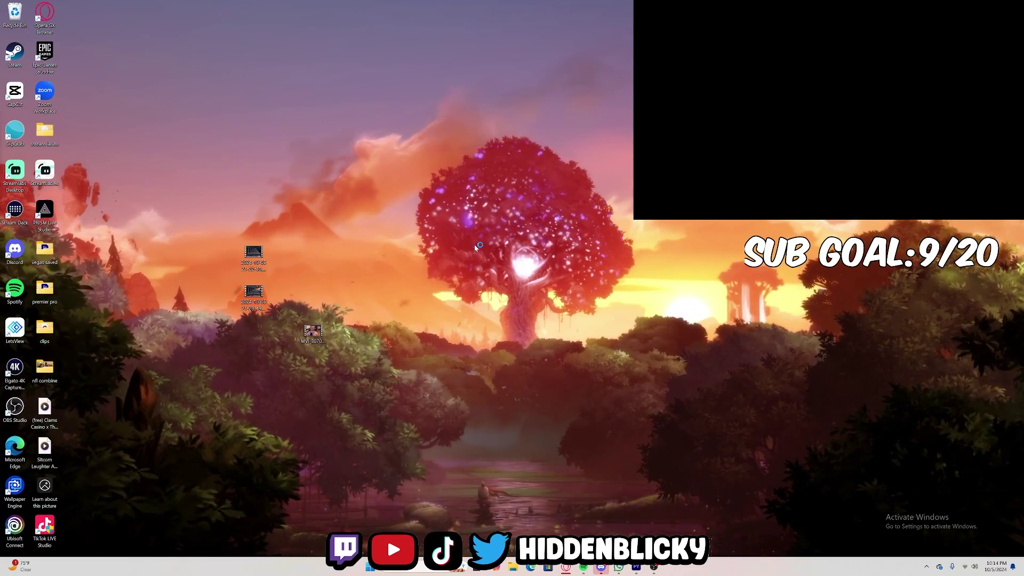